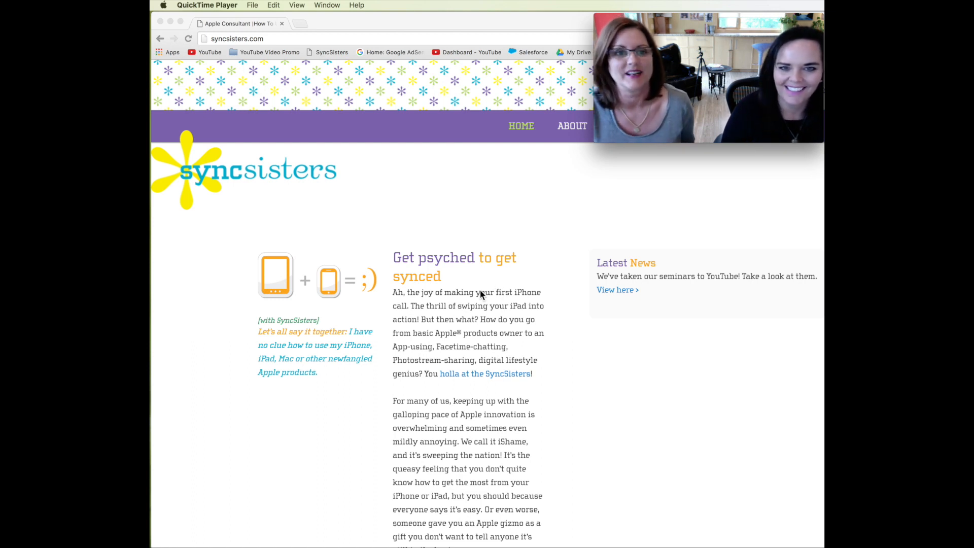
mouse_move(633, 88)
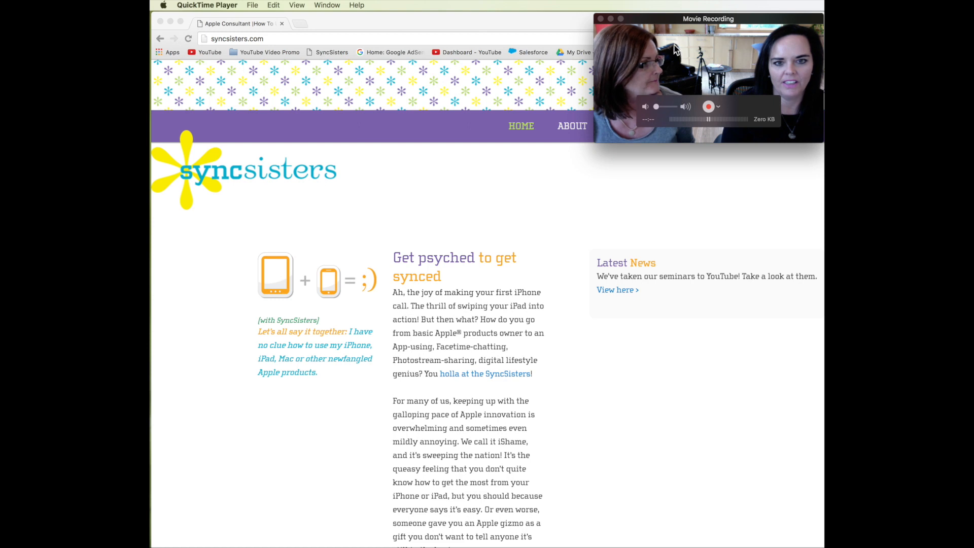
left_click_drag(665, 25, 913, 36)
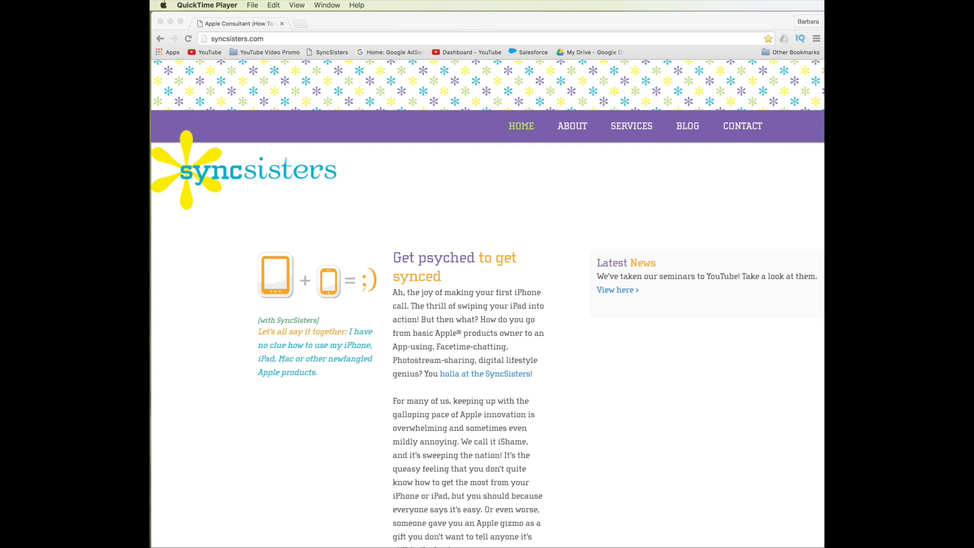
Go to drive.google.com in the browser.
left_click(288, 37)
type("drive.google")
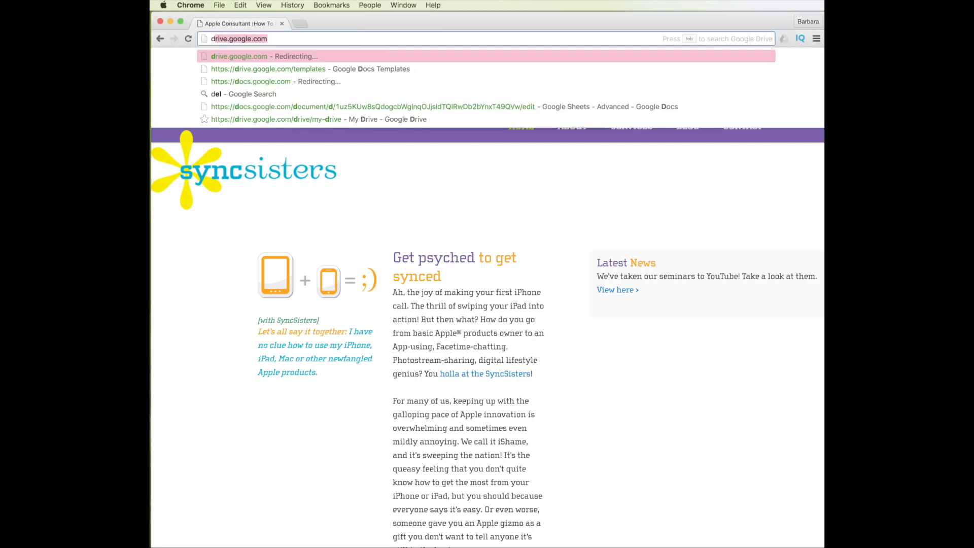
key("Return")
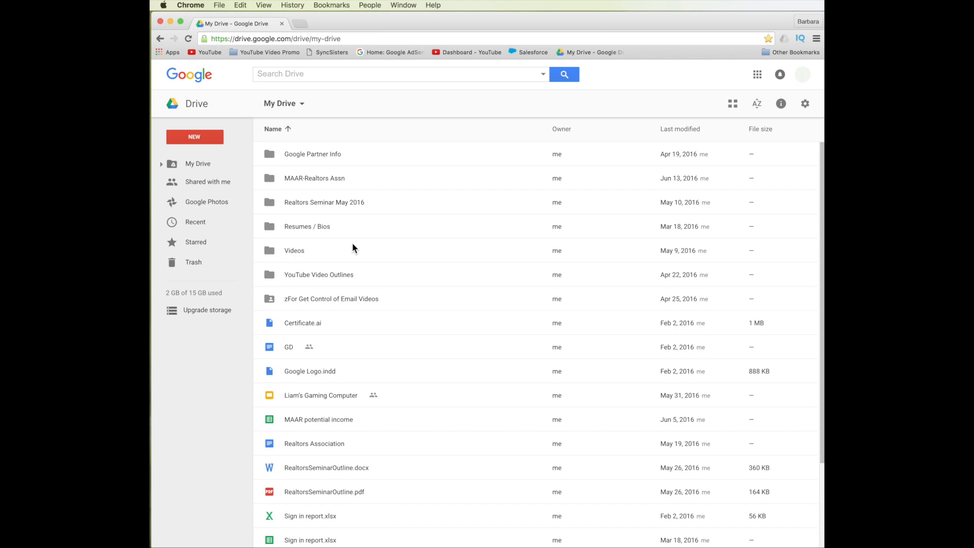
Open the Classroom Data spreadsheet from the Sheets Advanced folder inside YouTube Video Outlines.
double_click(333, 272)
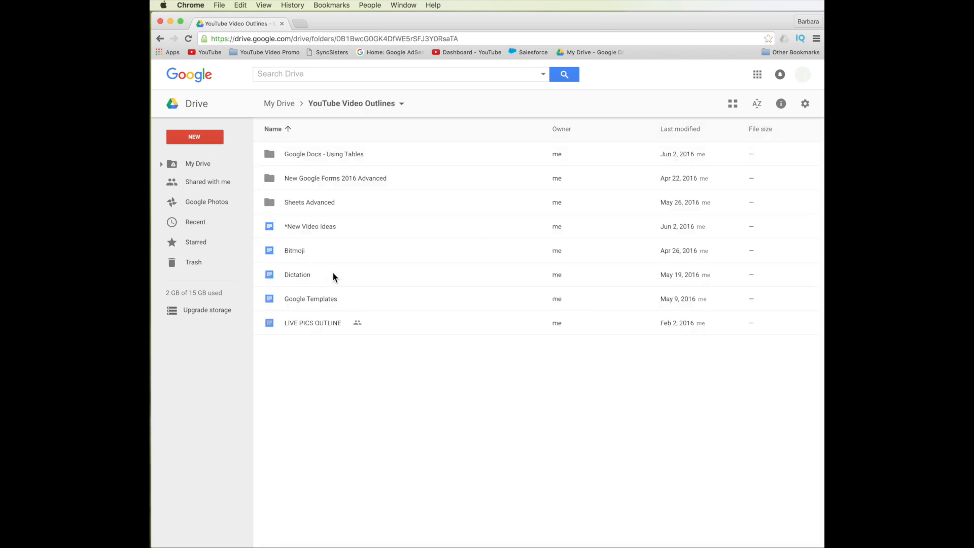
double_click(317, 202)
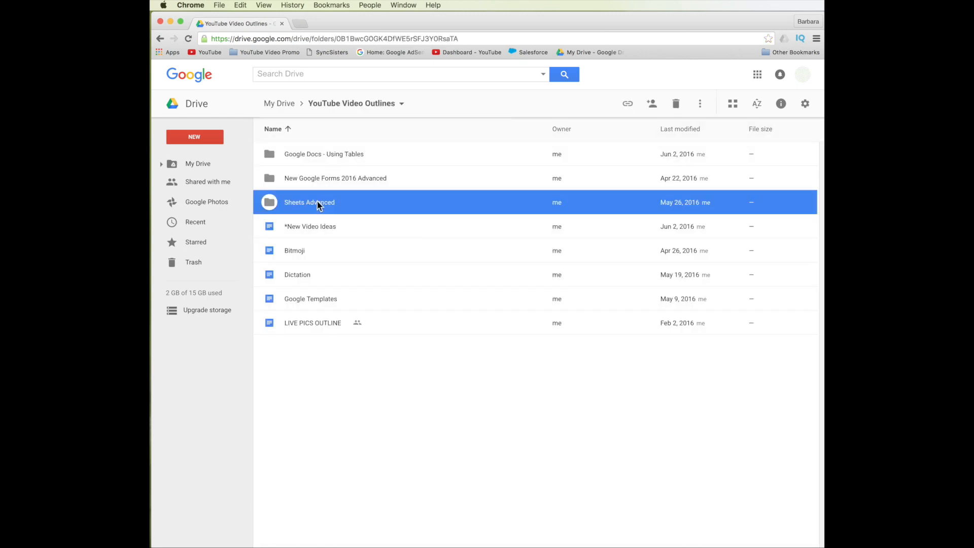
left_click(304, 151)
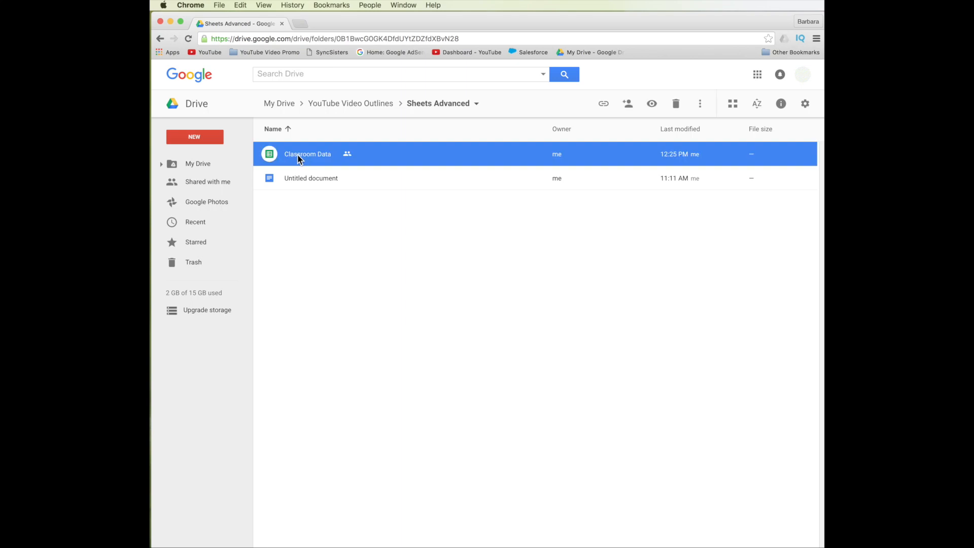
double_click(269, 154)
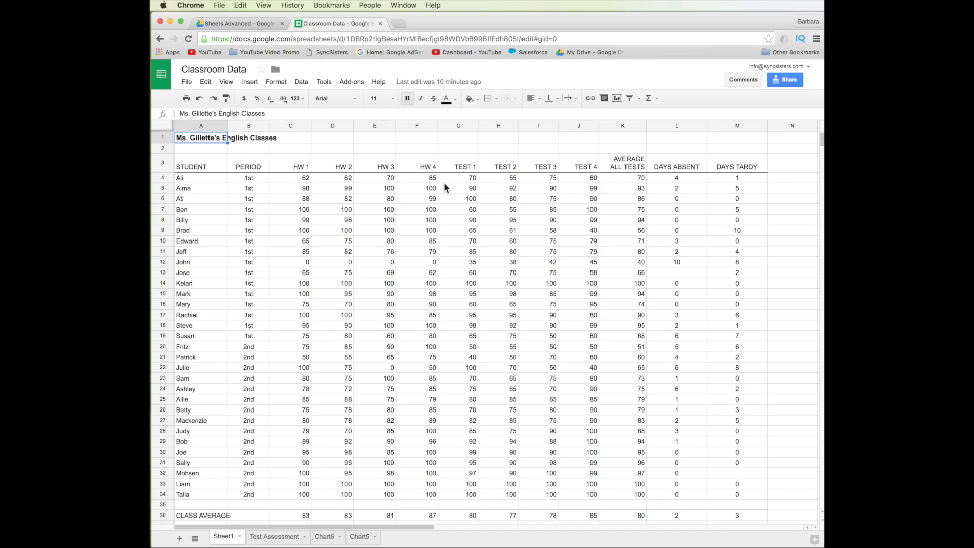
Insert one blank column to the left of the TEST 1 column on Sheet1.
scroll(445, 187, "right", 2)
scroll(446, 188, "left", 2)
left_click(452, 125)
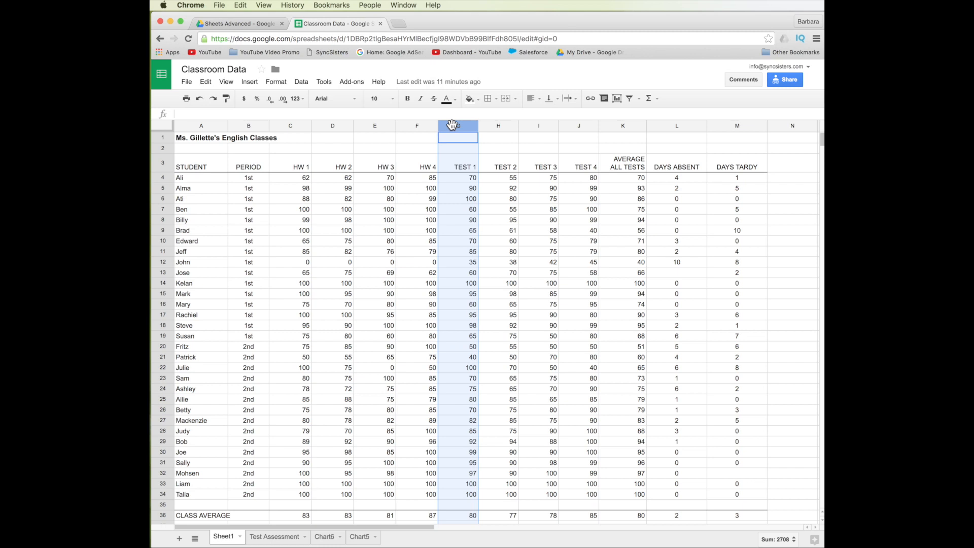
mouse_move(472, 126)
left_click(472, 127)
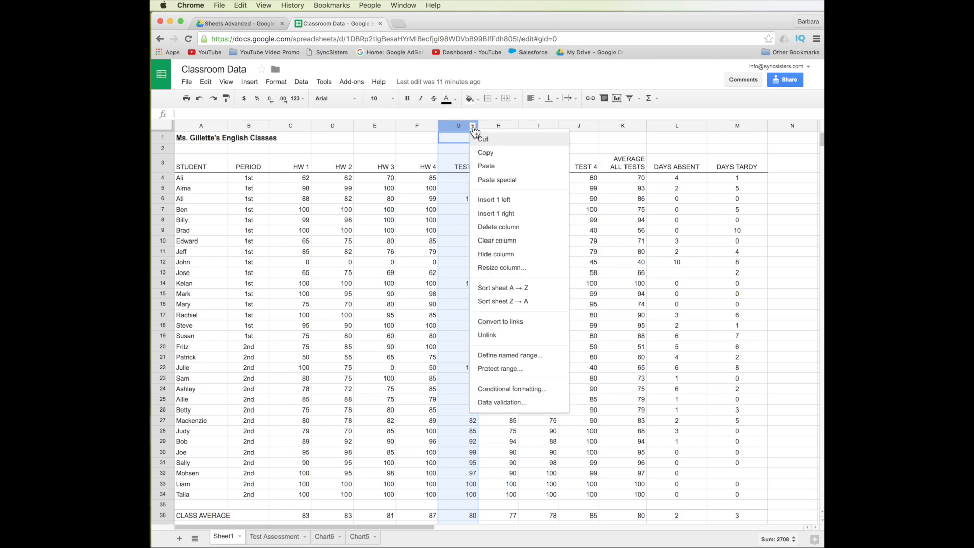
left_click(490, 201)
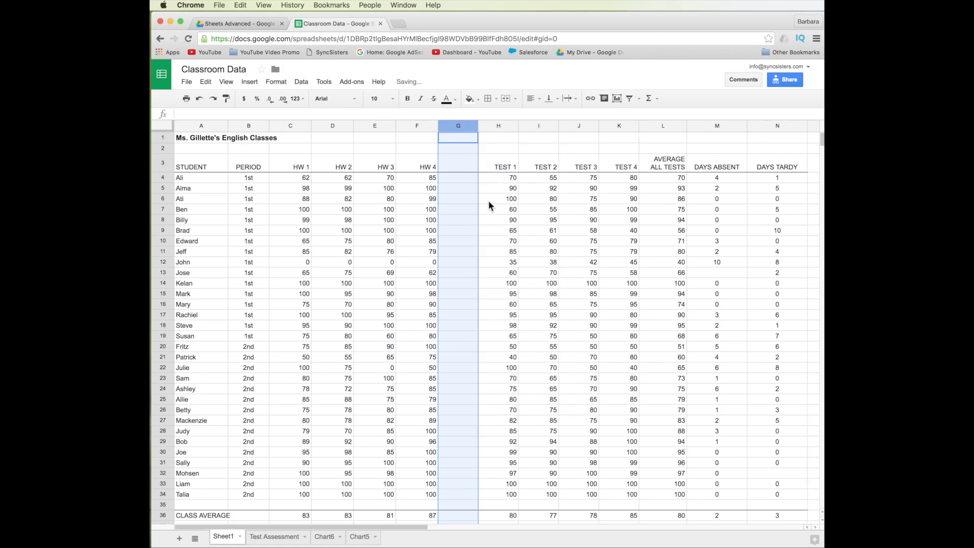
Enter the formula =SPARKLINE(C4:F4) in cell G4 to chart the first student's four homework scores.
left_click(464, 179)
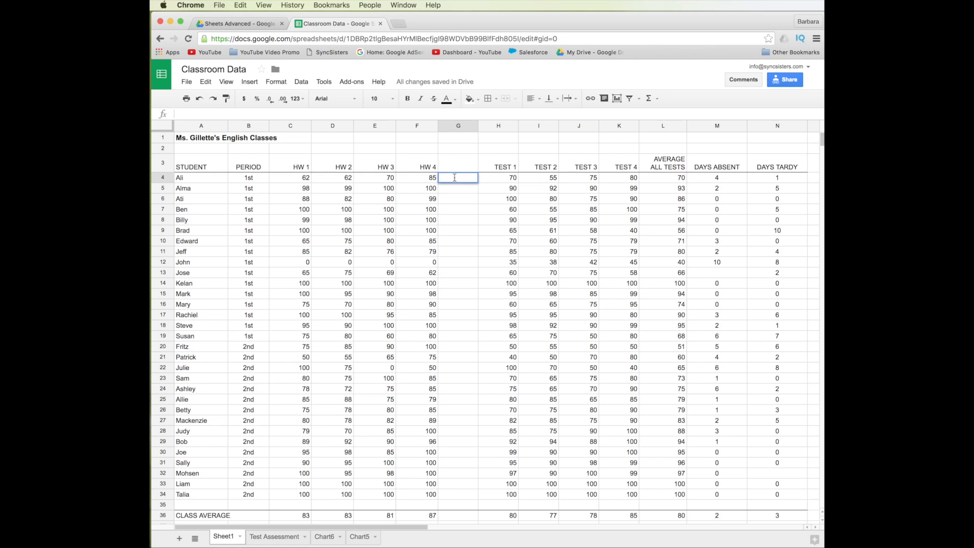
type("=")
type("SPAR")
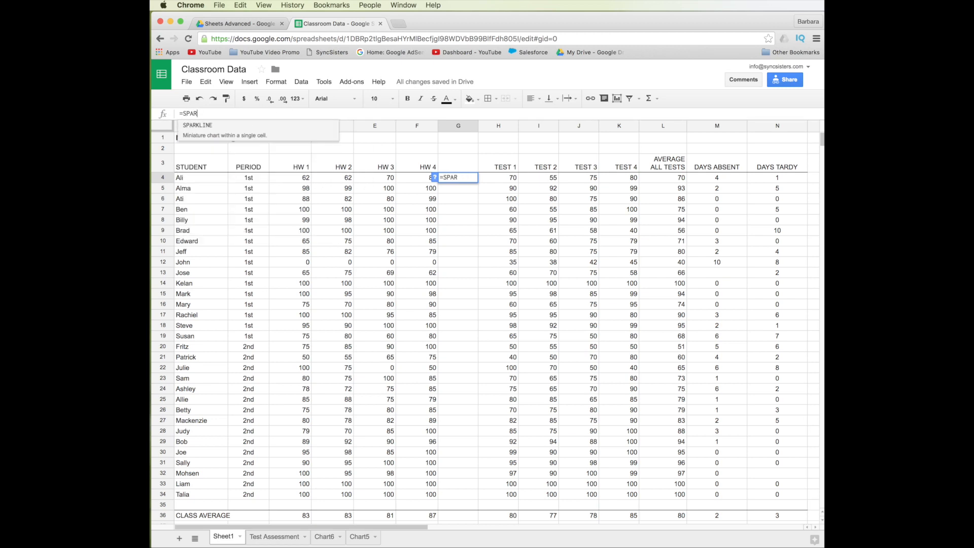
type("K")
left_click(202, 125)
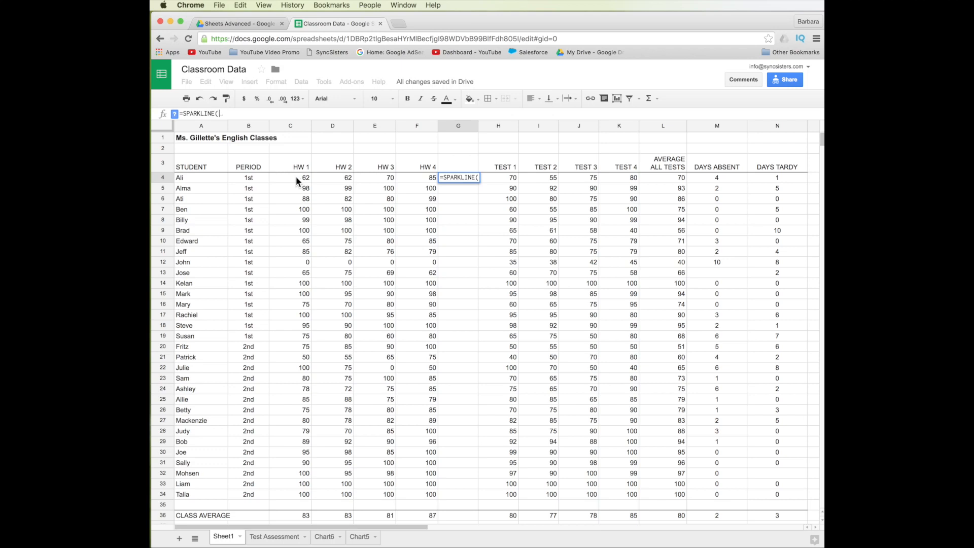
left_click_drag(296, 175, 320, 178)
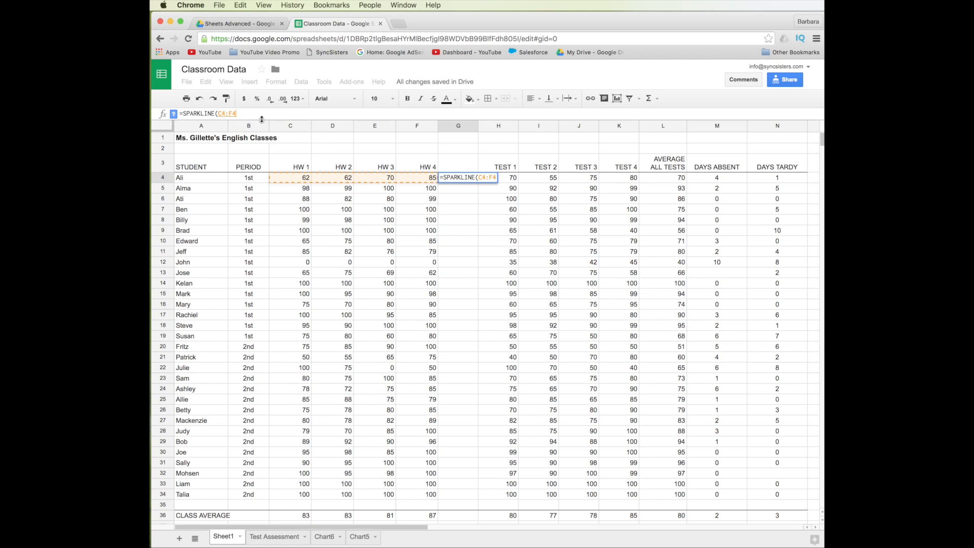
type(")")
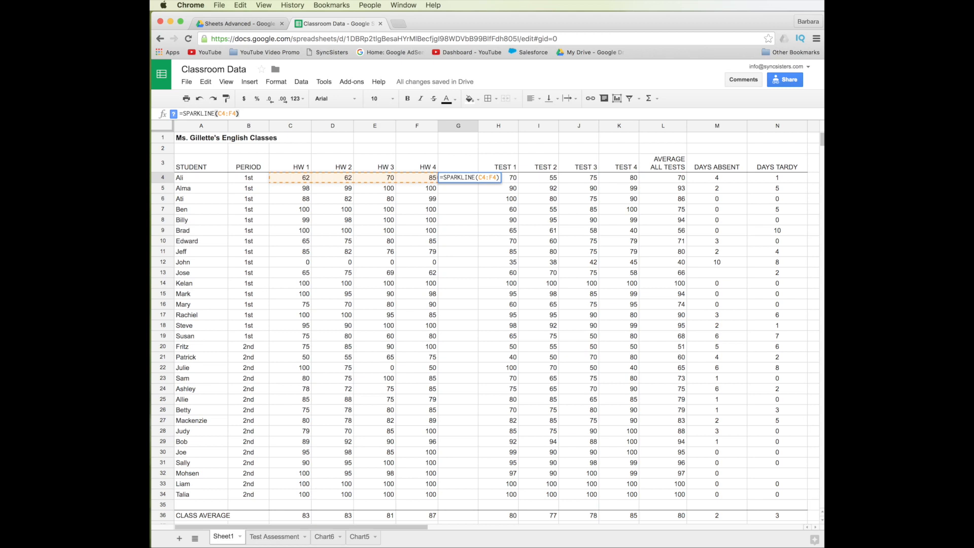
key("Return")
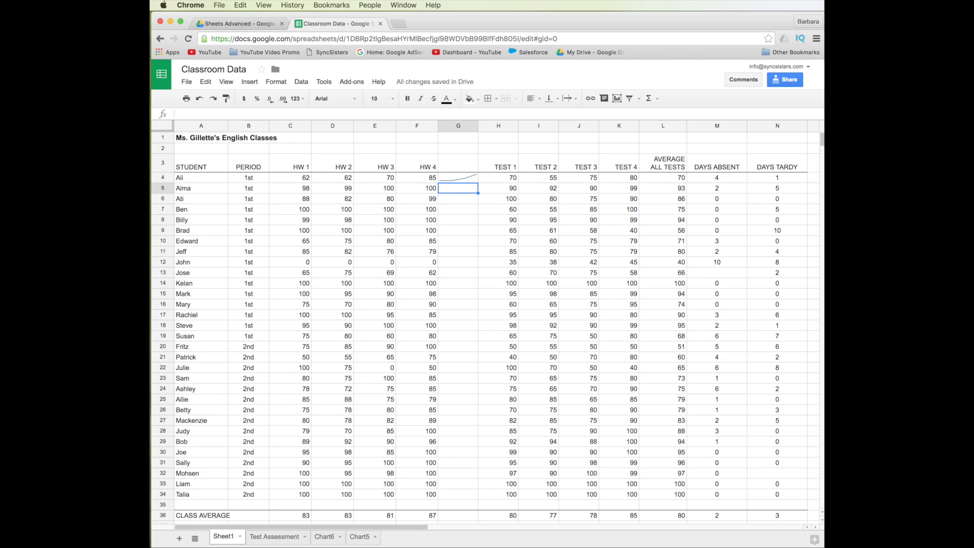
Append the color option ,{"color","red"} after the data range in cell G4's sparkline formula.
left_click(458, 179)
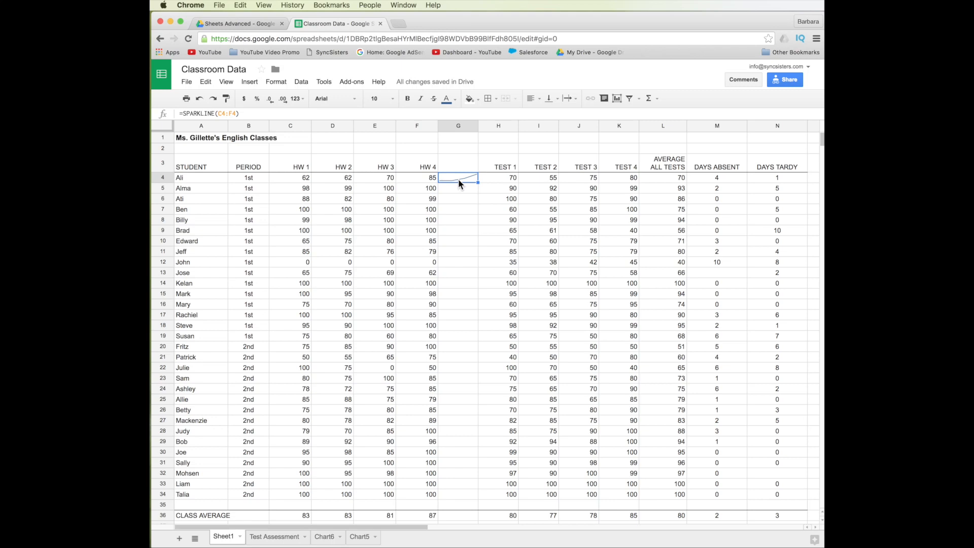
key("super+equal")
key("super+equal")
key("super+equal")
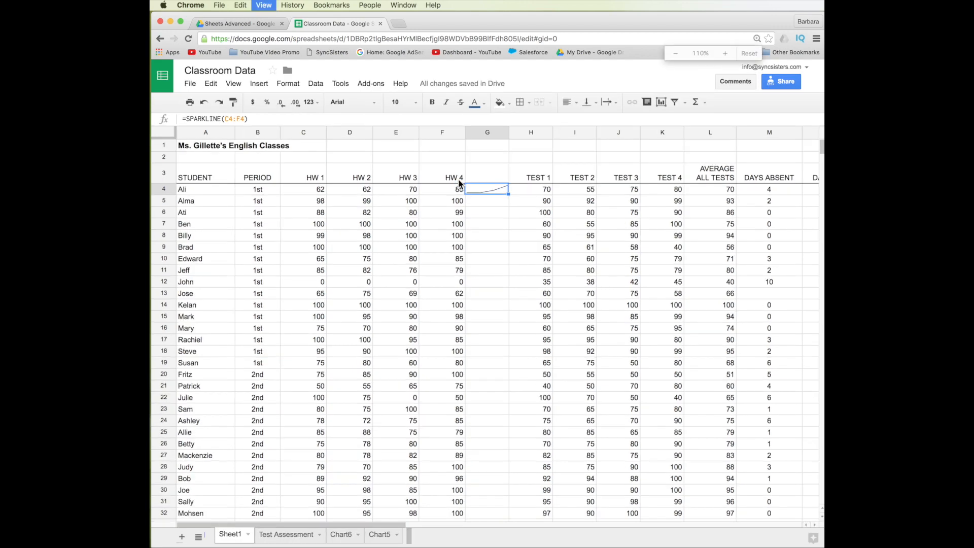
key("super+equal")
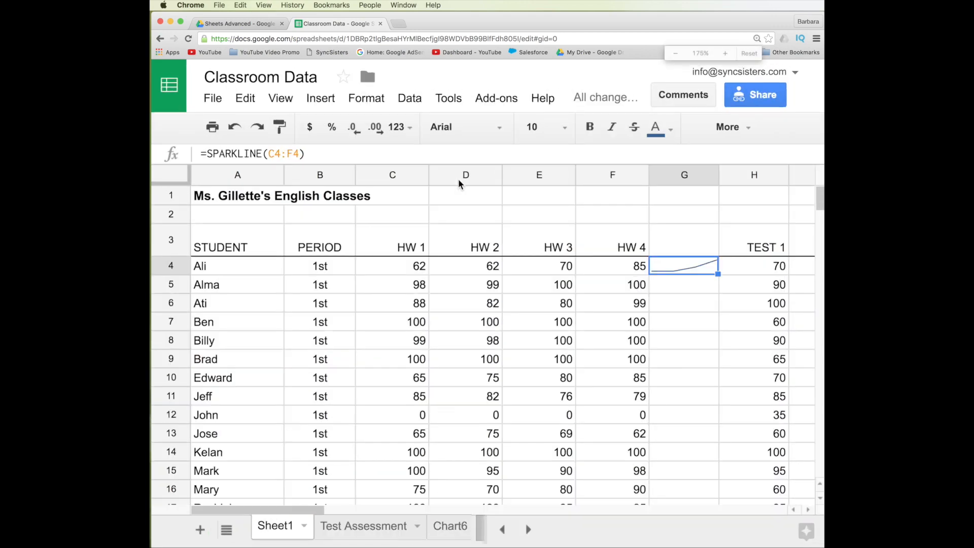
key("super+equal")
key("super+equal")
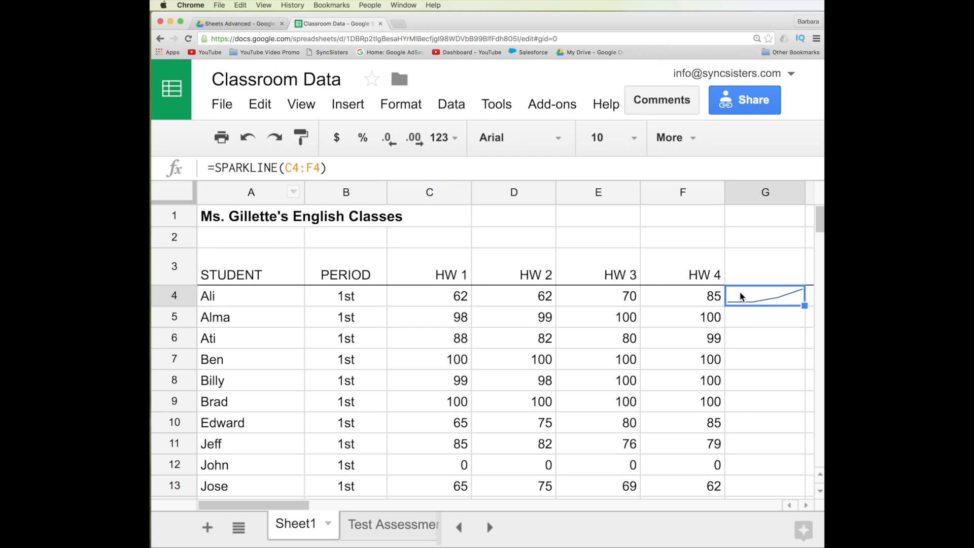
left_click(320, 168)
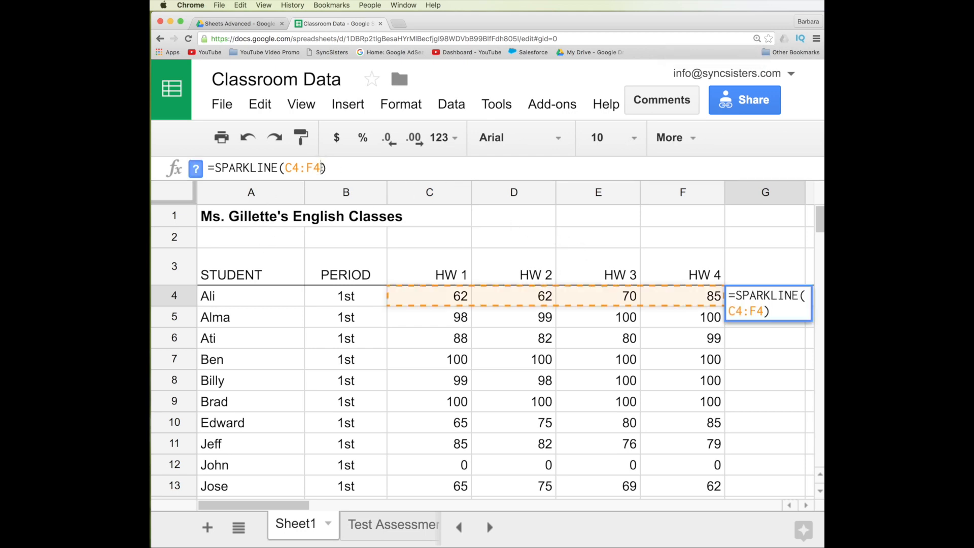
left_click(344, 168)
type(",")
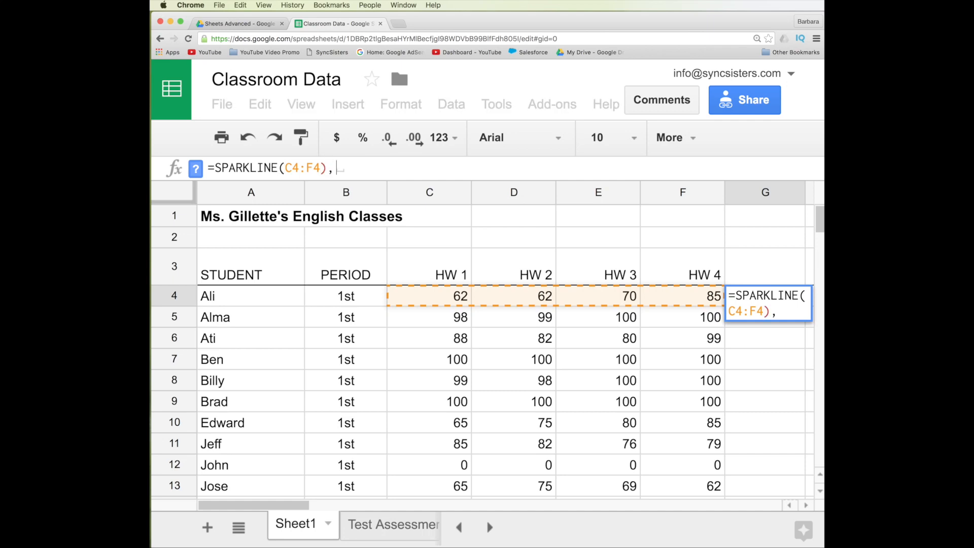
type("{")
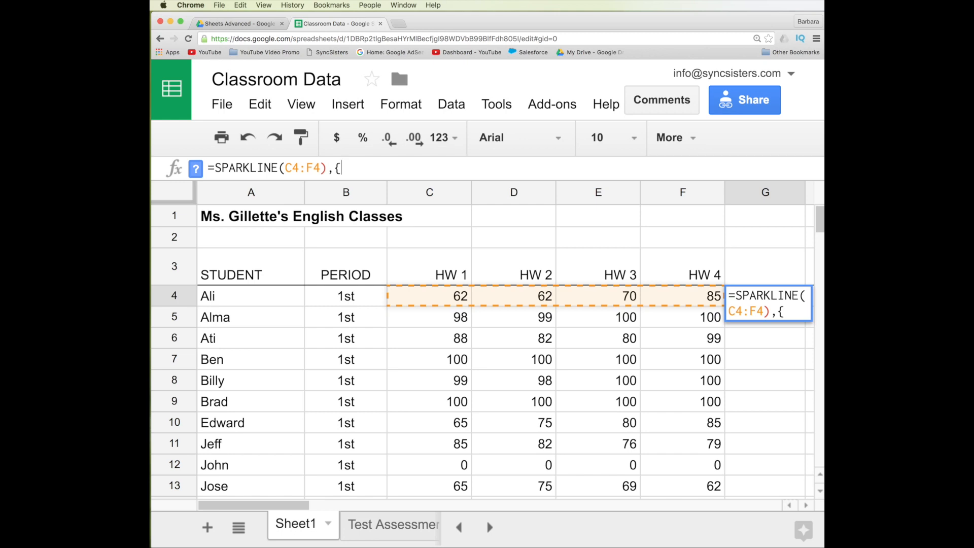
type("\"color")
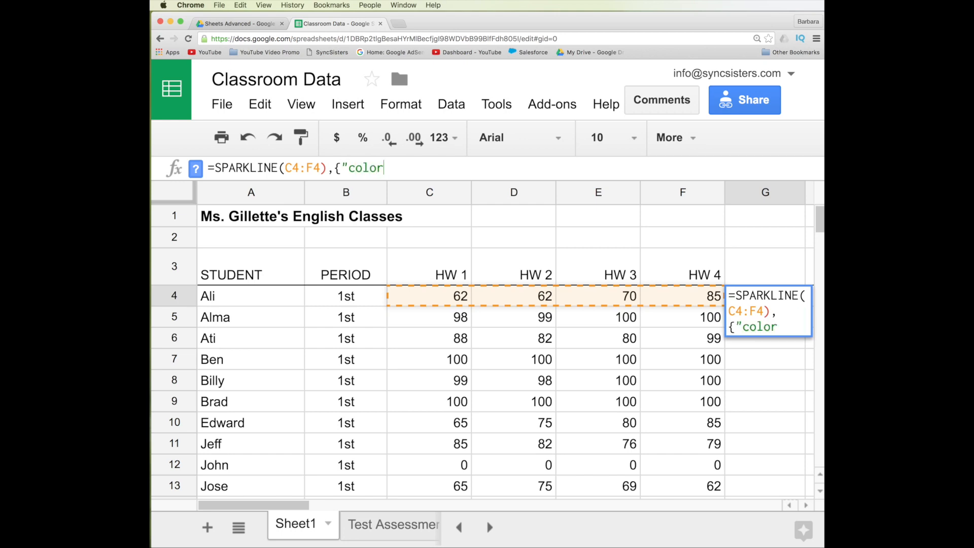
type("\",\"red\"")
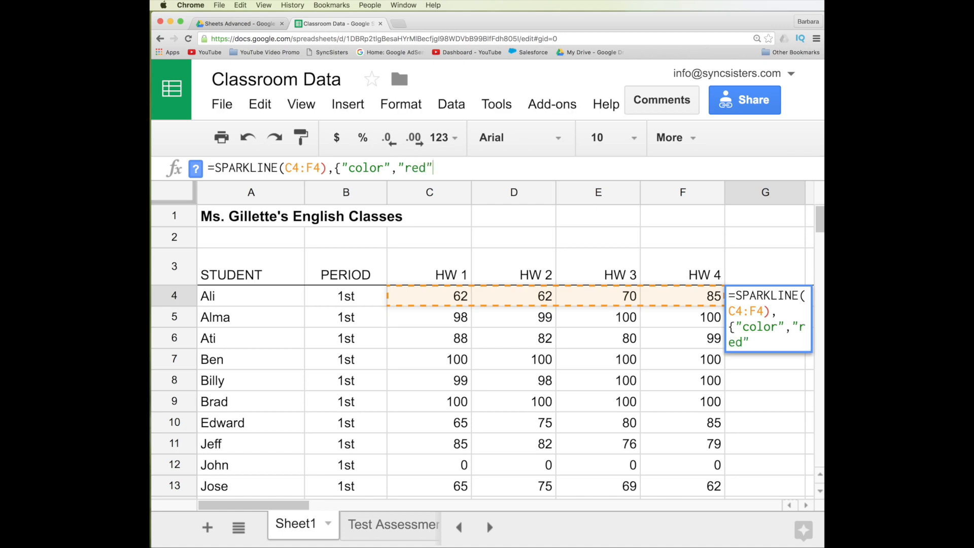
type("}")
Balance the parentheses in G4 so the formula reads =SPARKLINE((C4:F4),{"color","red"}) and commit it.
left_click(281, 168)
type("(")
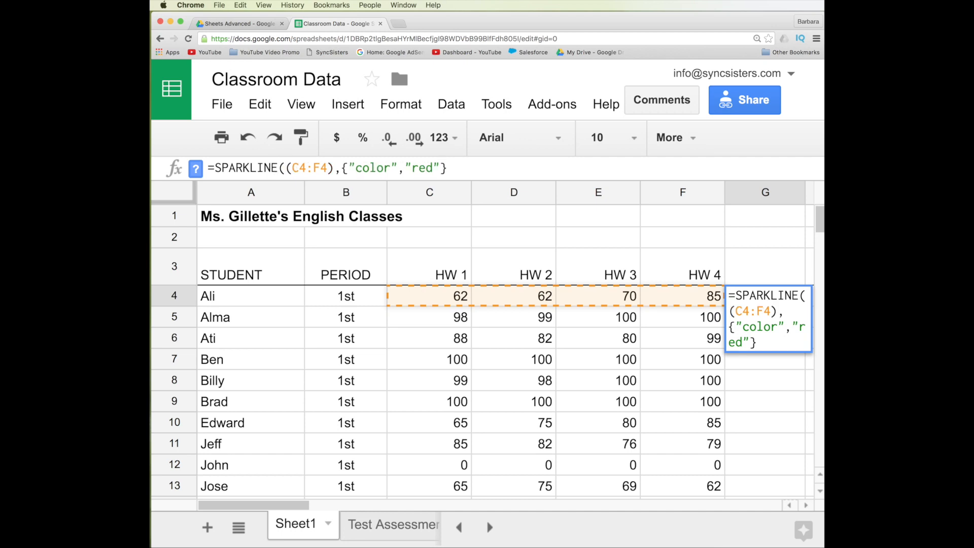
left_click(455, 163)
type(")")
key("Return")
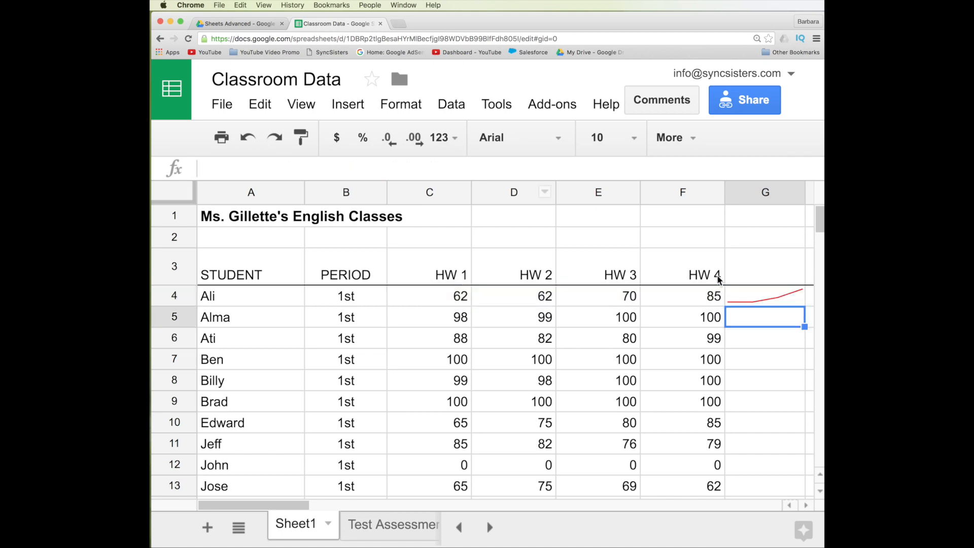
Add the option ;"linewidth",3 after "red" in G4's sparkline formula, commit it, and reselect the cell.
left_click(796, 294)
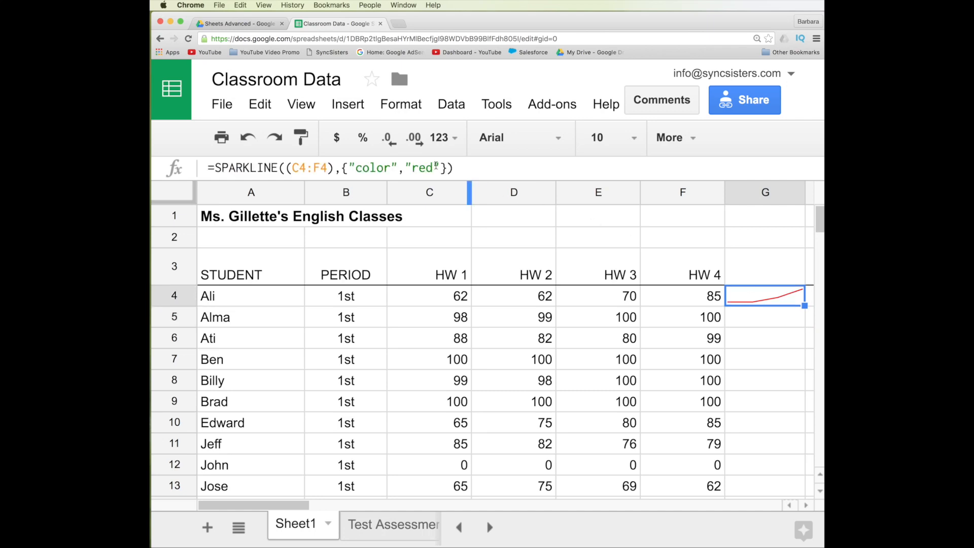
left_click(440, 168)
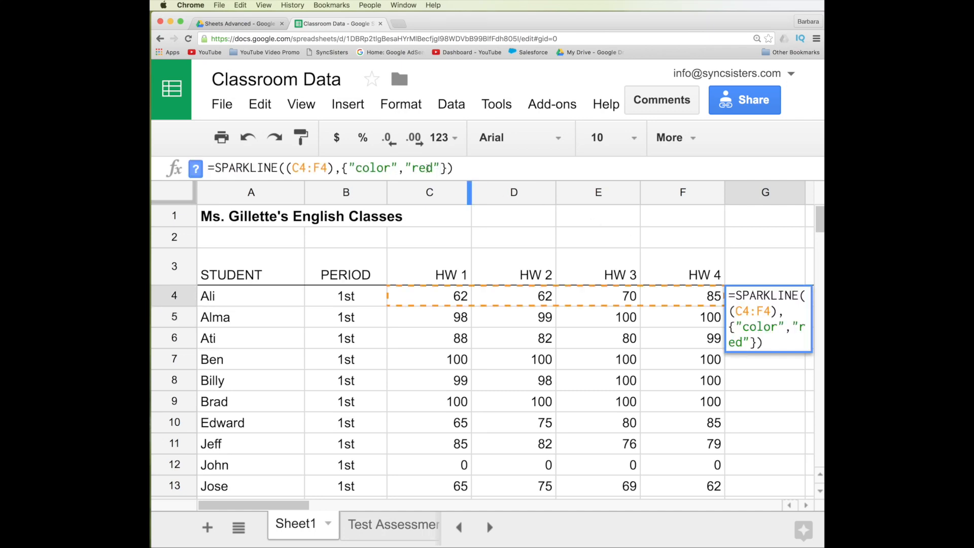
type(";")
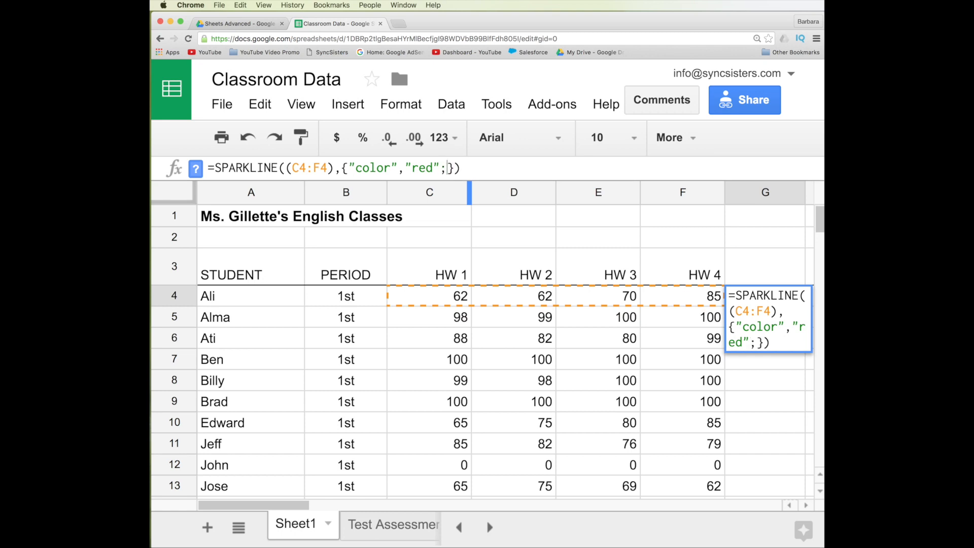
type("\"line")
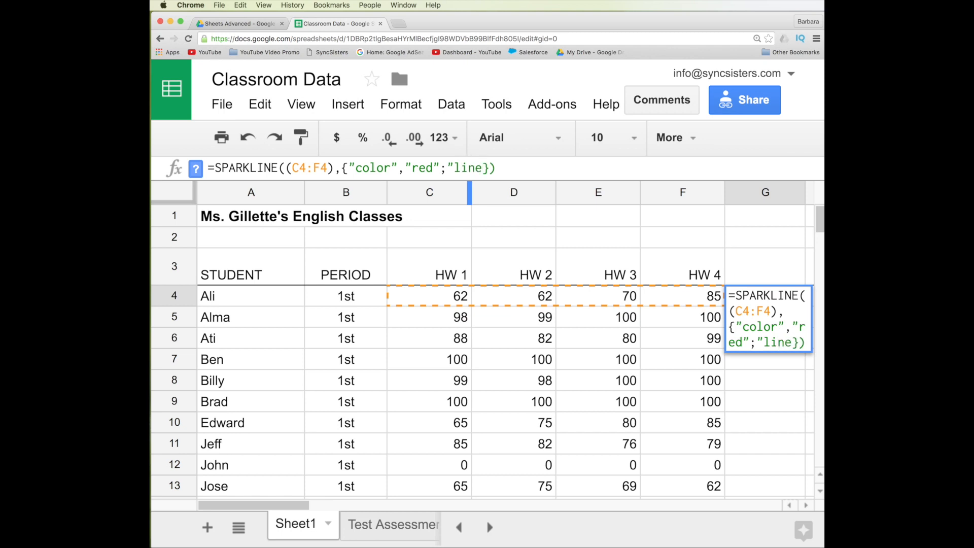
type("width")
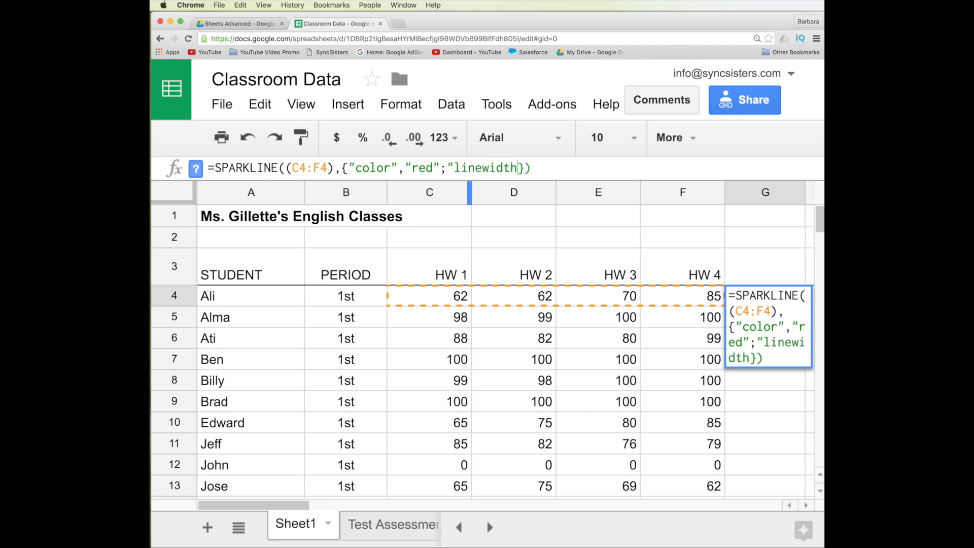
type("\",3")
key("Return")
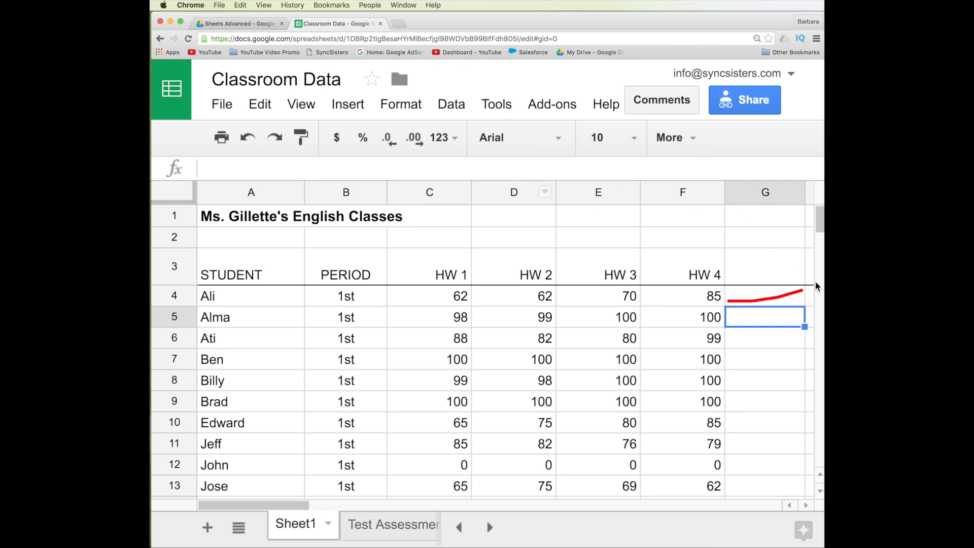
left_click(769, 300)
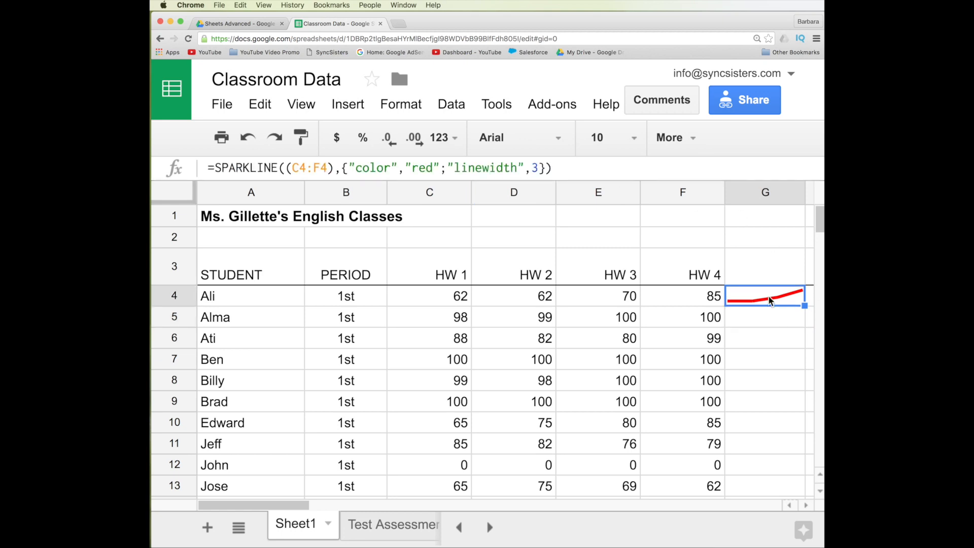
Append the option ;"charttype","bar" after the line width value in G4's sparkline formula and commit it.
left_click(537, 168)
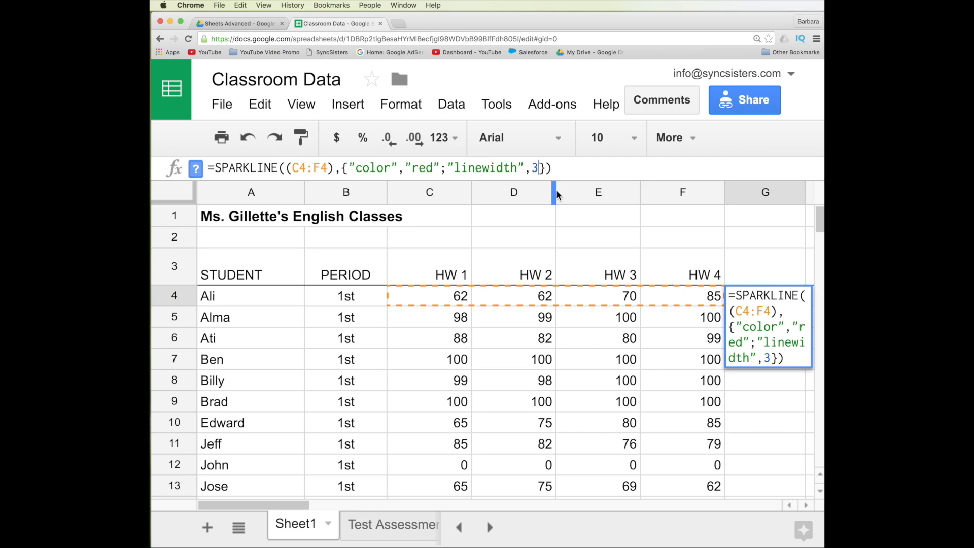
type(";")
type("\"chartty")
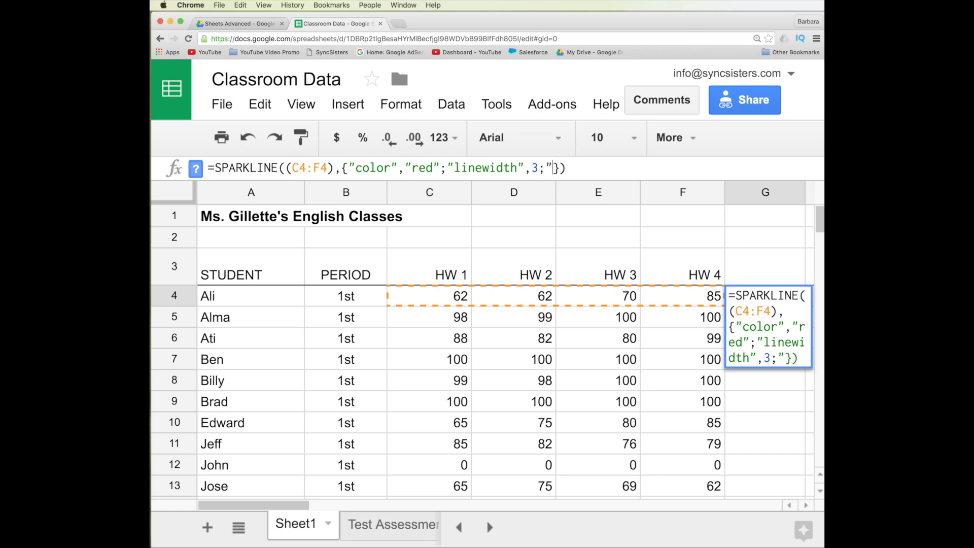
type("pe\"")
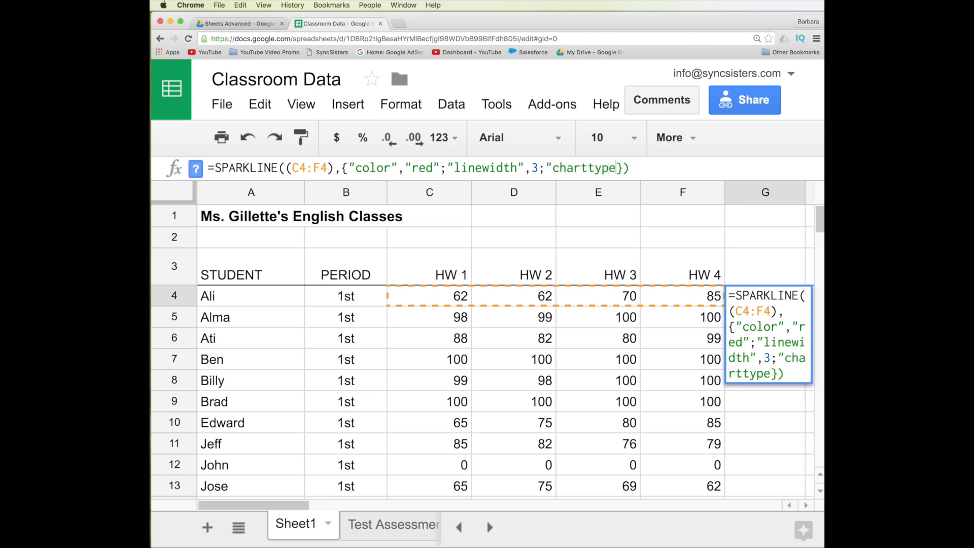
type(",bar")
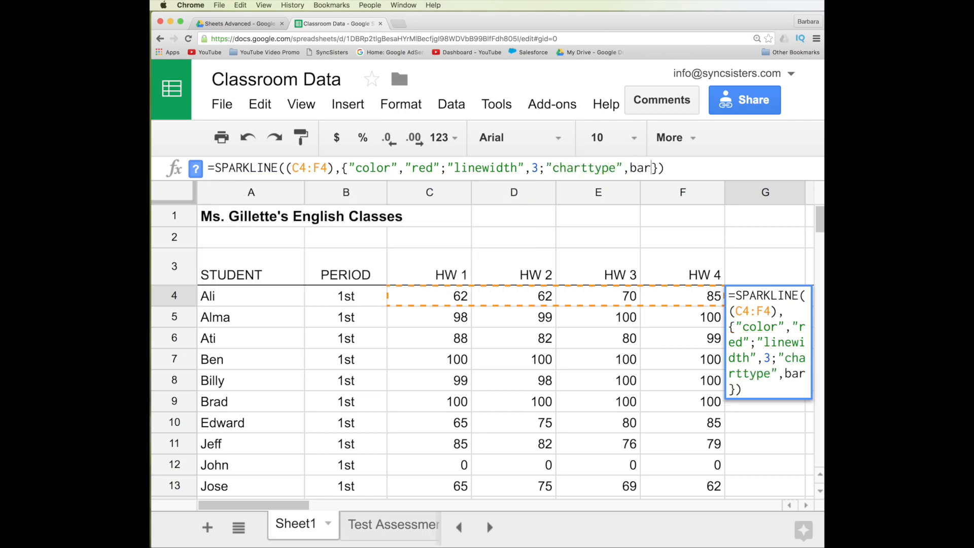
key("BackSpace")
key("BackSpace")
key("BackSpace")
key("BackSpace")
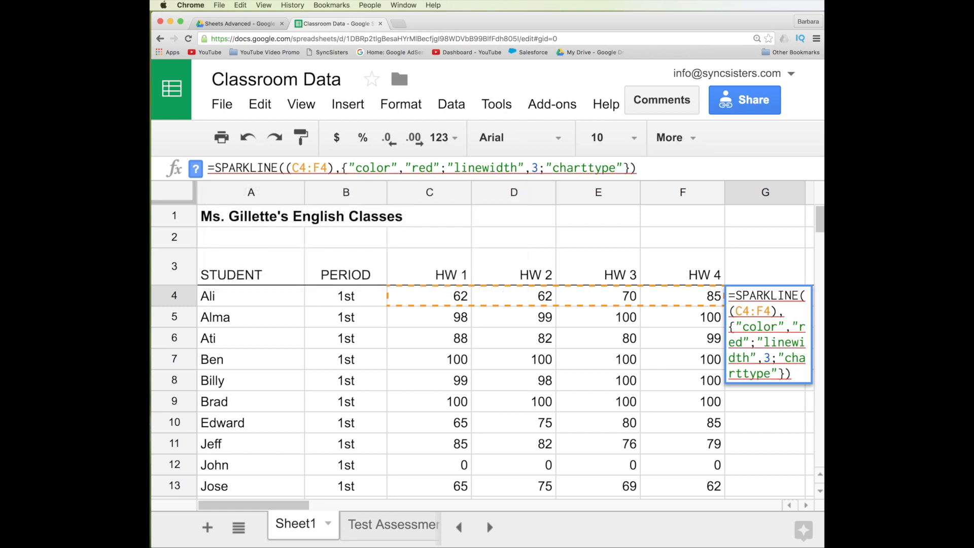
type(",\"bar\"")
key("Return")
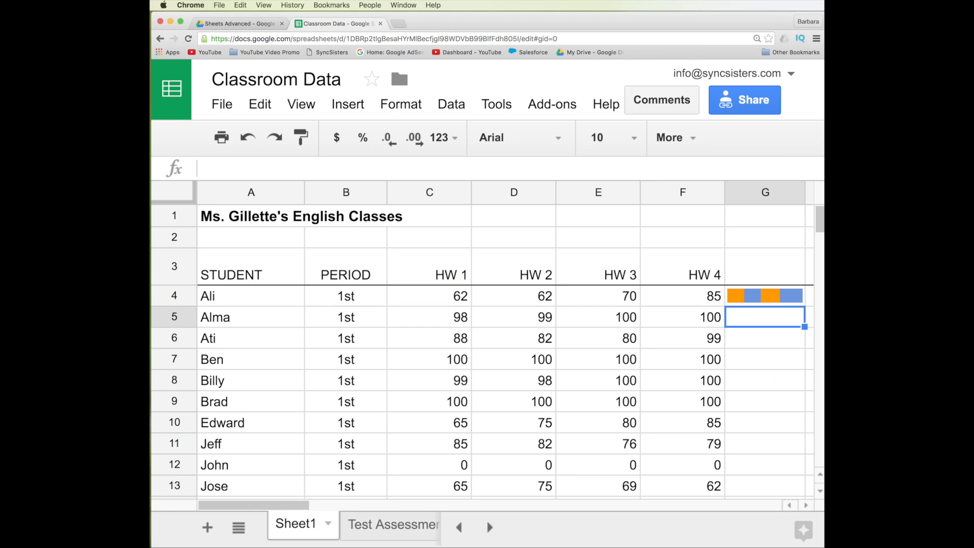
Remove the "charttype","bar" option from G4's sparkline formula and commit it.
left_click(768, 293)
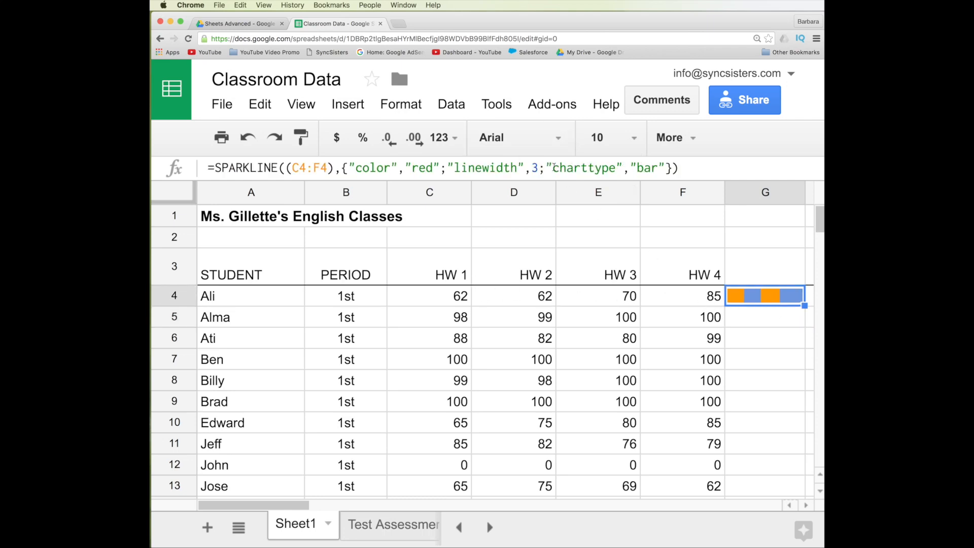
left_click_drag(545, 167, 664, 165)
key("BackSpace")
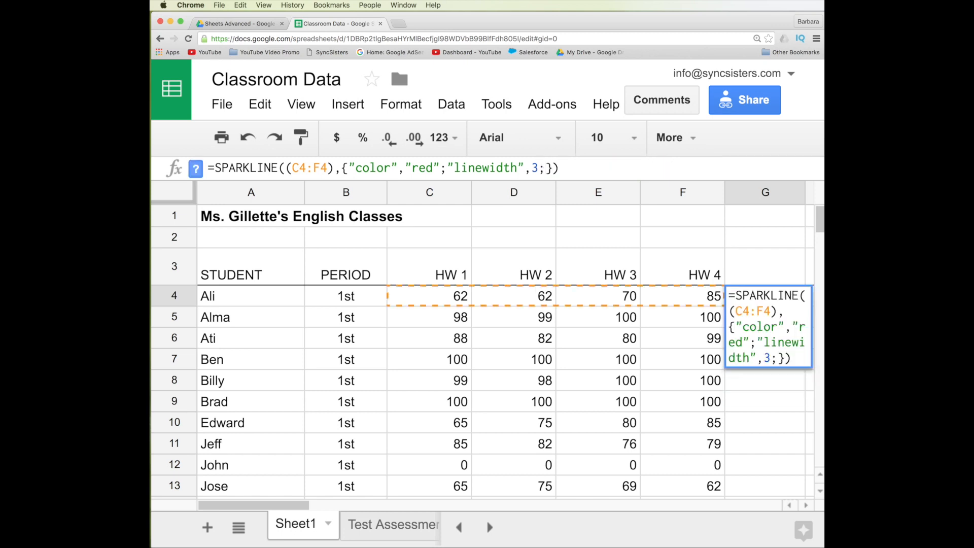
key("Return")
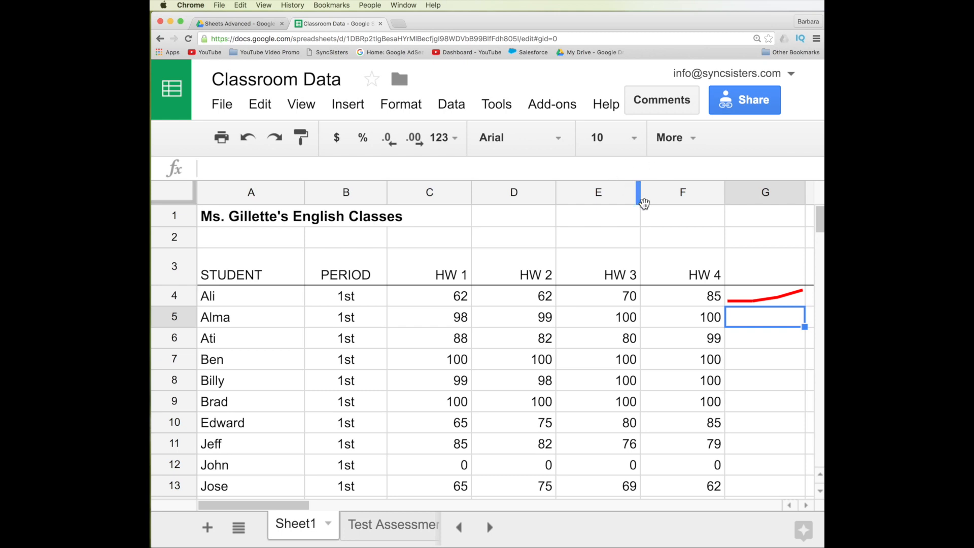
Fill the sparkline formula from G4 down through G34 to cover every student row.
key("super+minus")
key("super+minus")
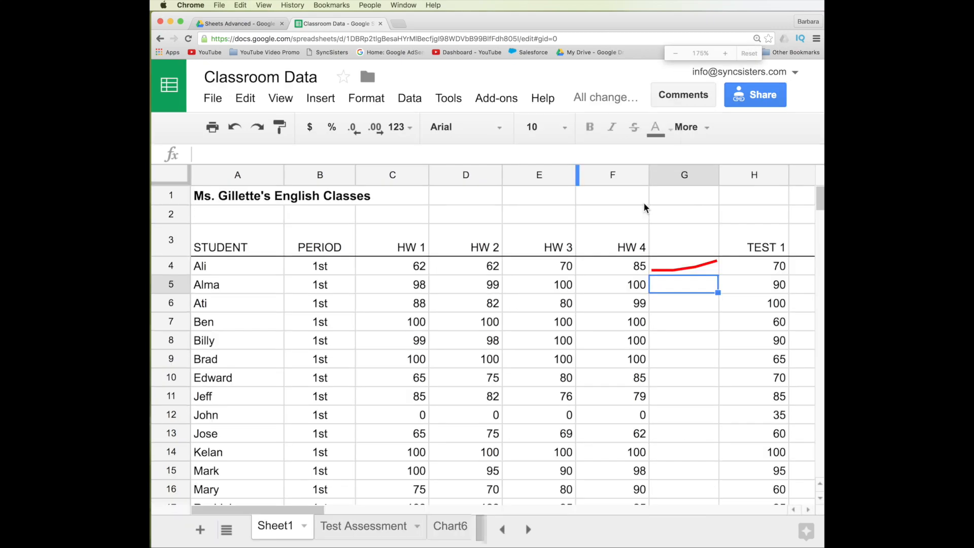
key("super+minus")
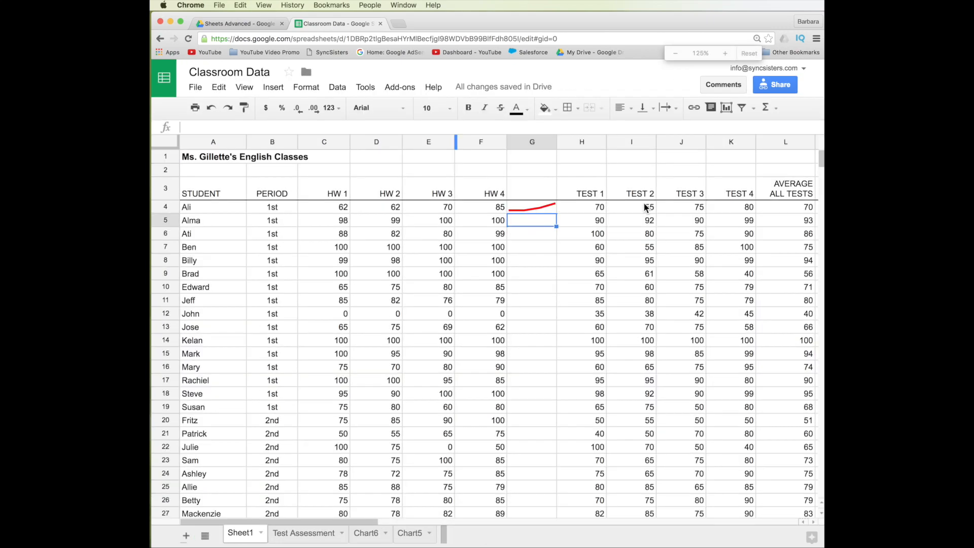
key("super+minus")
key("super+minus")
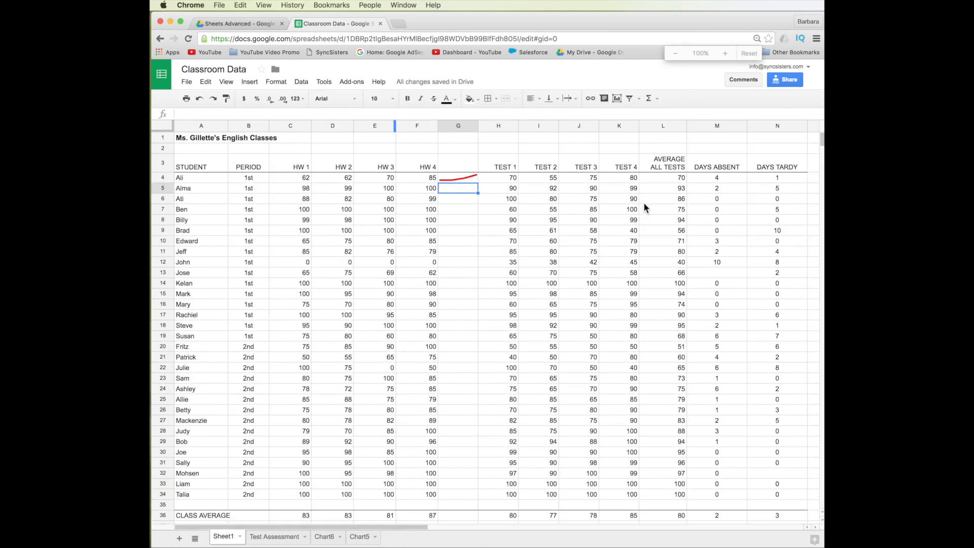
left_click(463, 179)
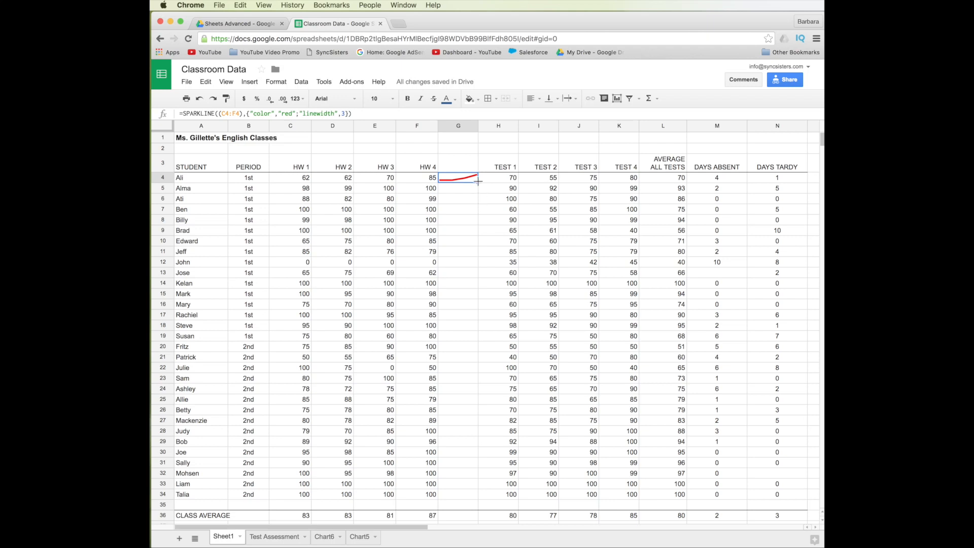
left_click_drag(478, 181, 481, 500)
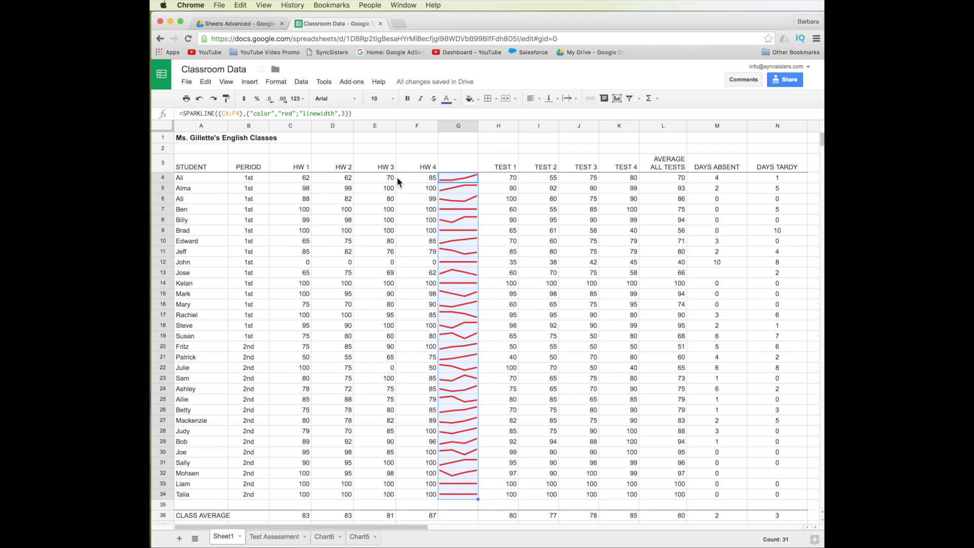
Inspect the copied sparkline formulas in G6, G16 and G11, and reselect the original in G4.
left_click(412, 201)
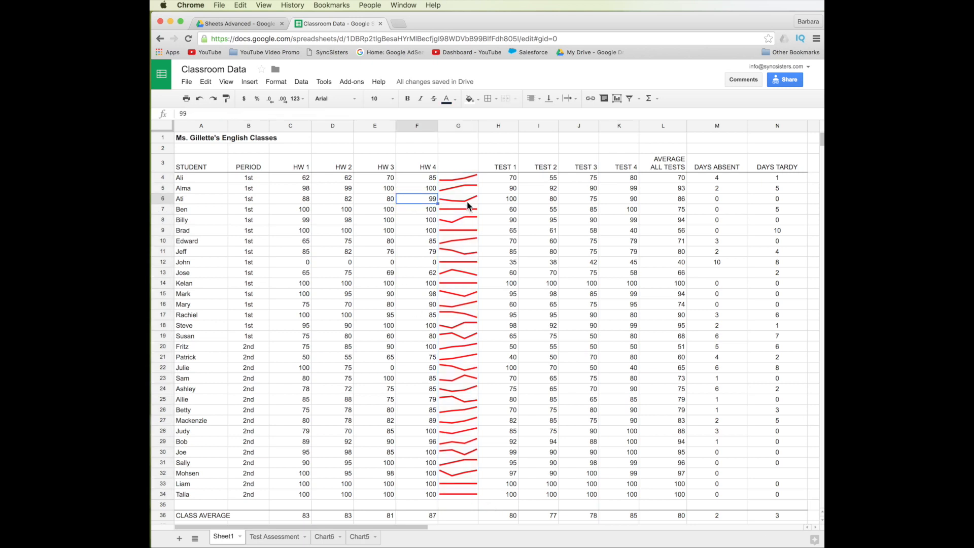
key("Right")
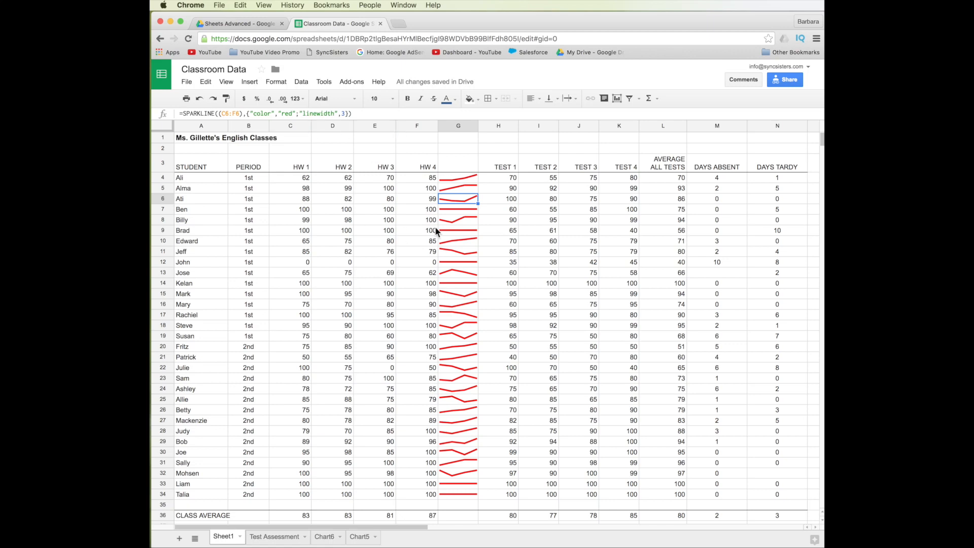
left_click(458, 304)
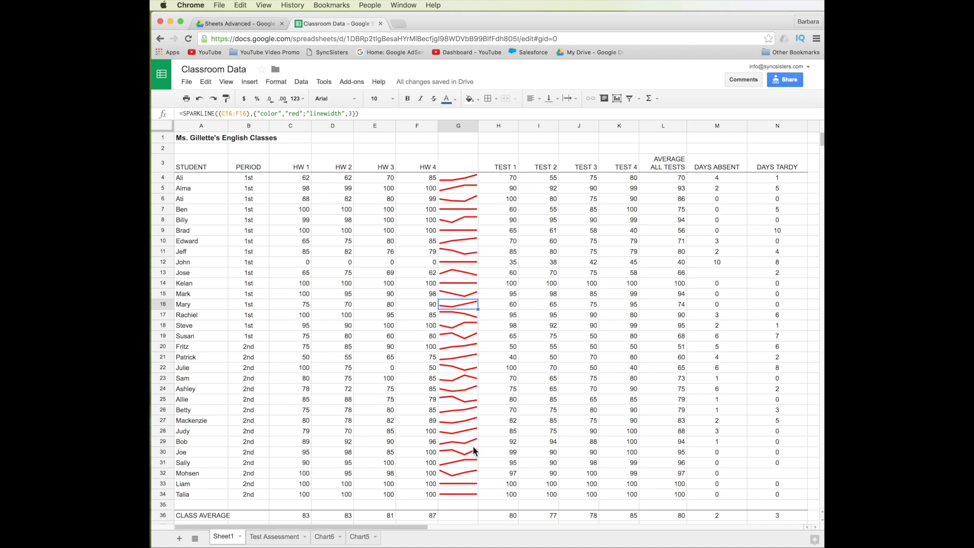
left_click(458, 253)
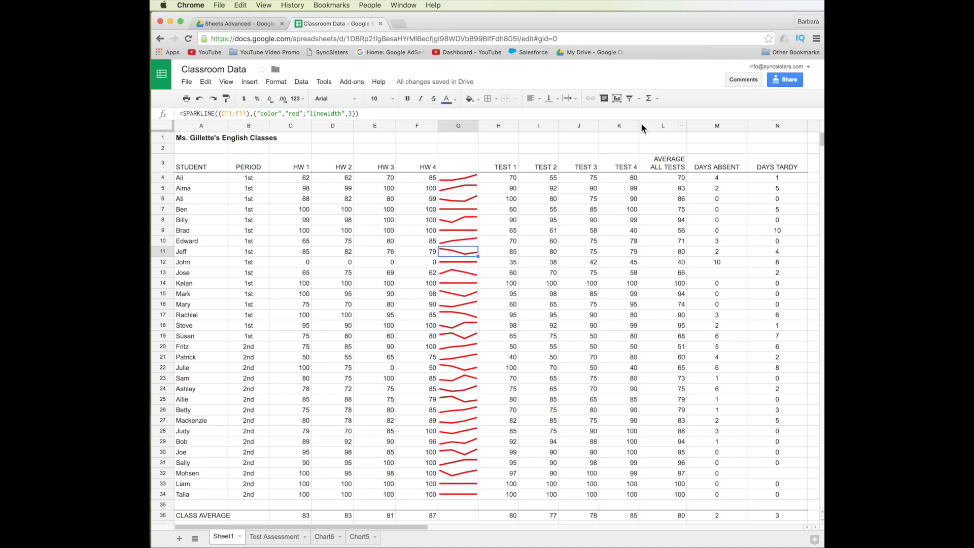
left_click(456, 179)
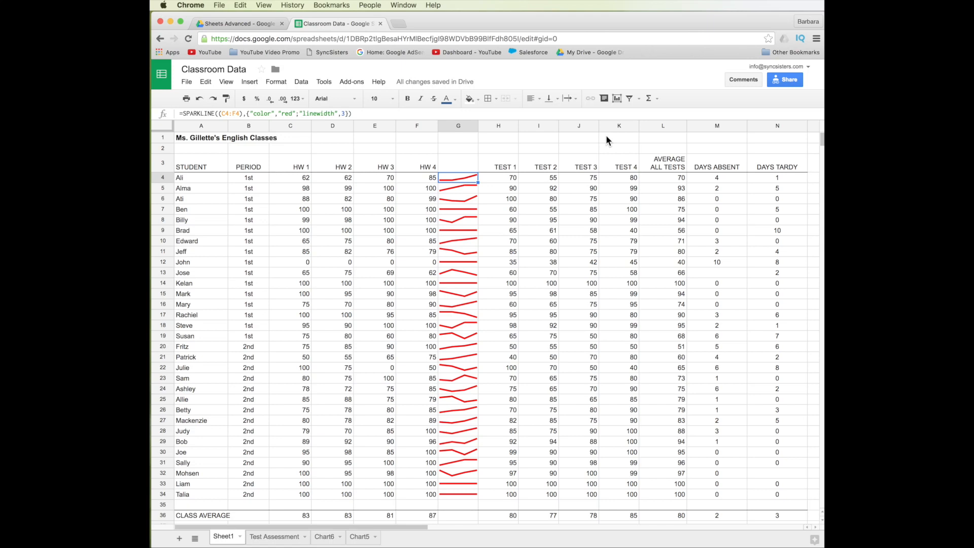
Open the full Google spreadsheets function list and filter it by the keyword "spark".
left_click(654, 98)
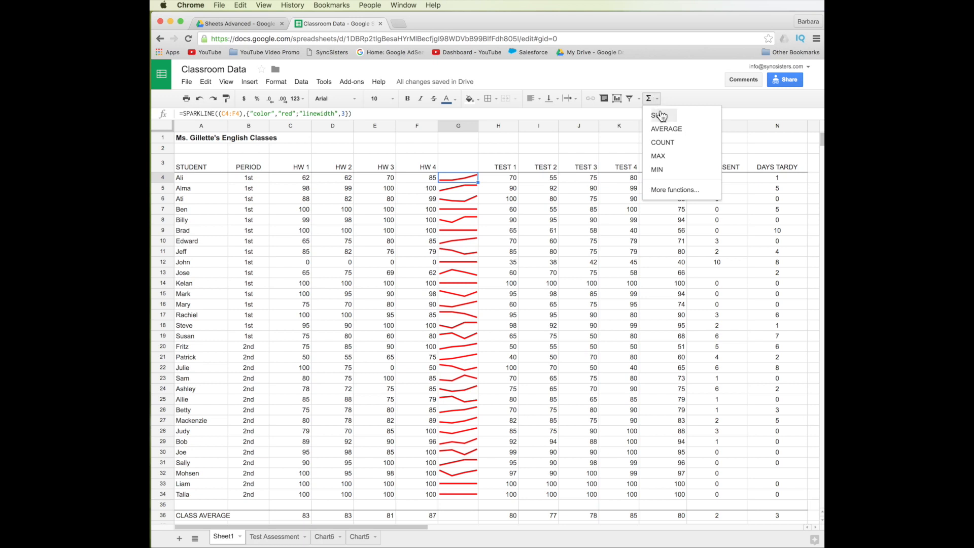
left_click(669, 191)
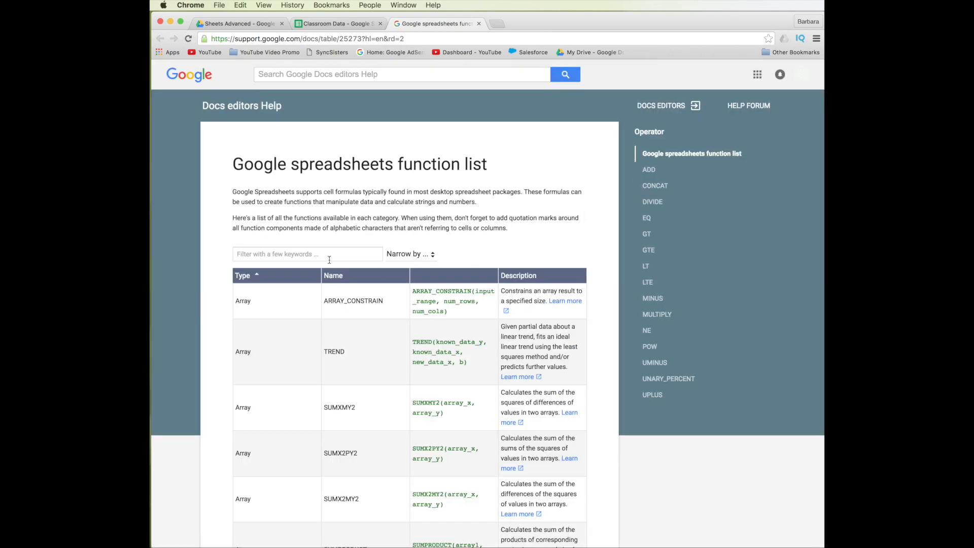
scroll(376, 345, "down", 10)
scroll(376, 347, "up", 10)
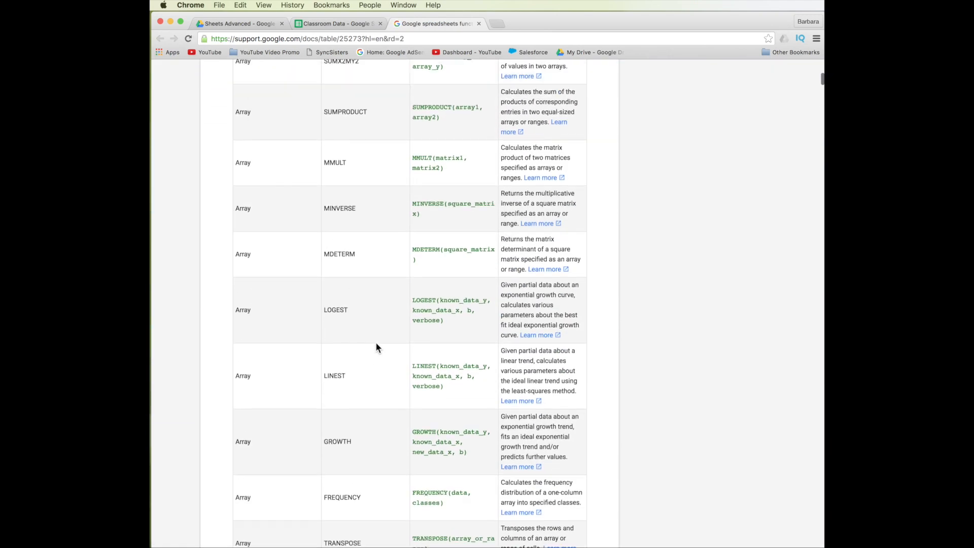
left_click(341, 254)
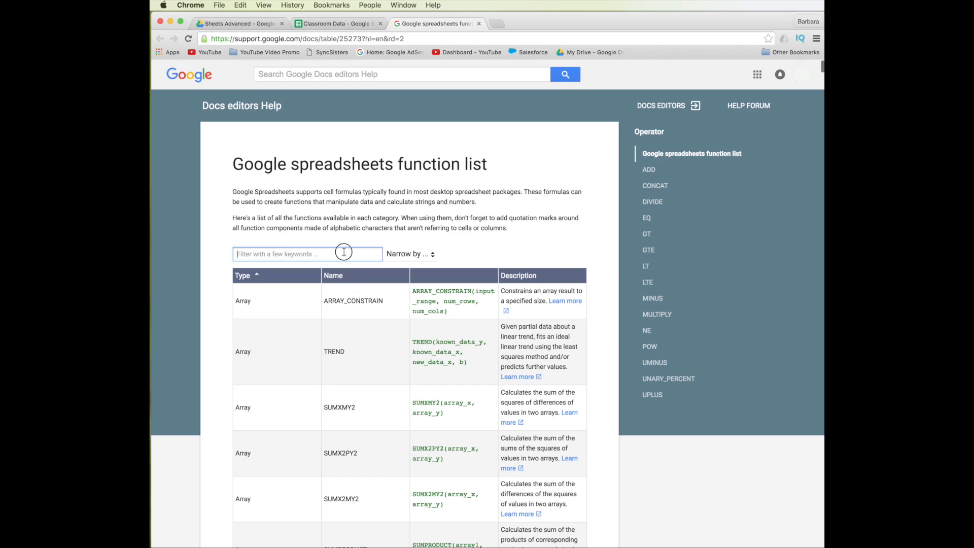
type("so")
key("BackSpace")
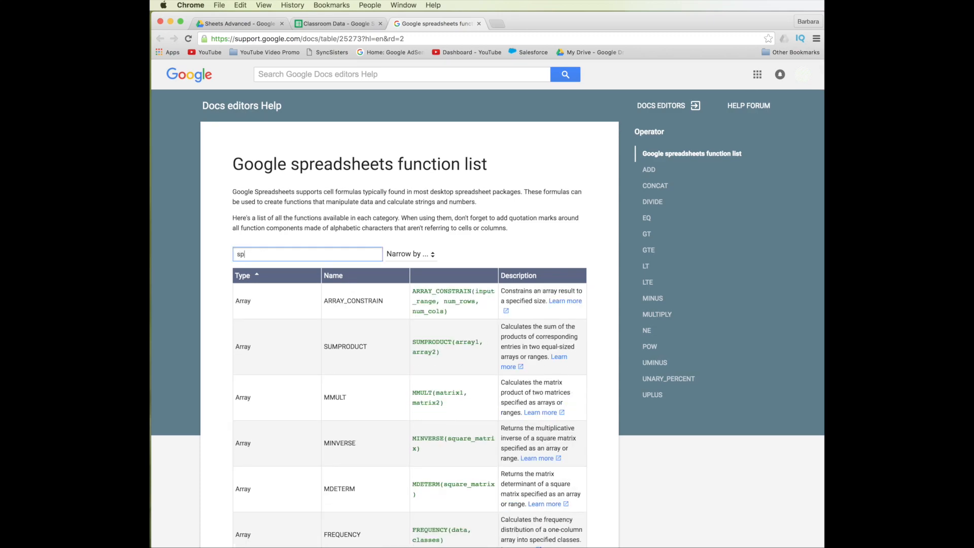
type("park")
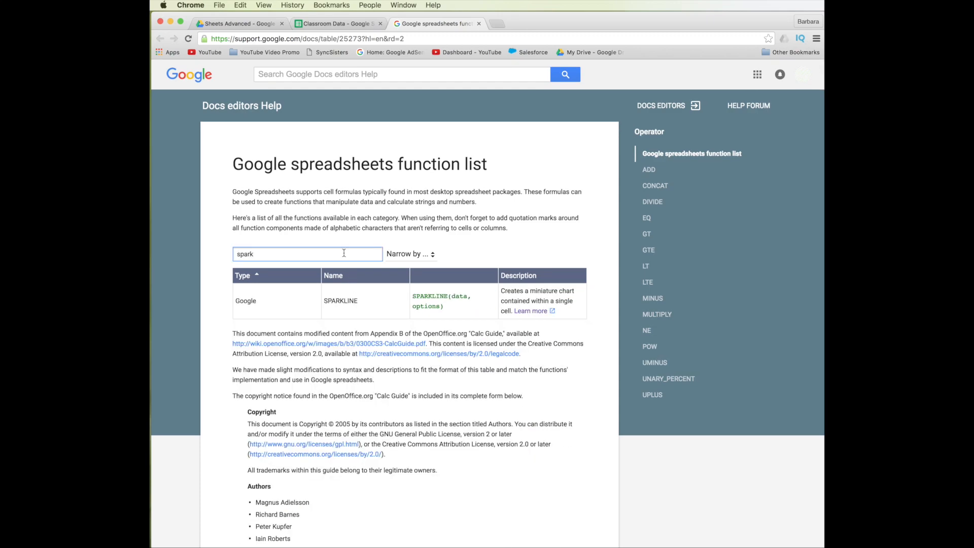
scroll(364, 298, "down", 1)
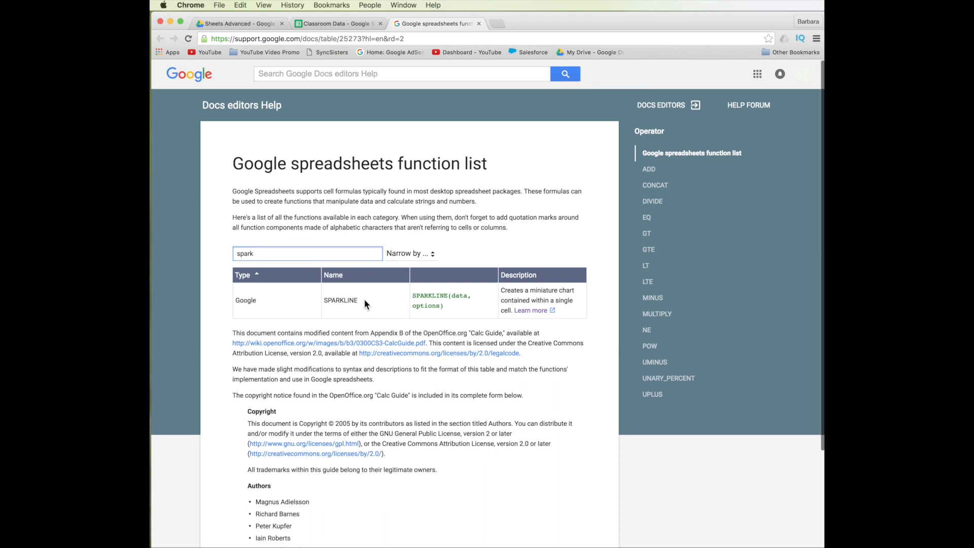
Open the SPARKLINE function's help article and review its sample usage, syntax, chart-type options and notes.
left_click(539, 315)
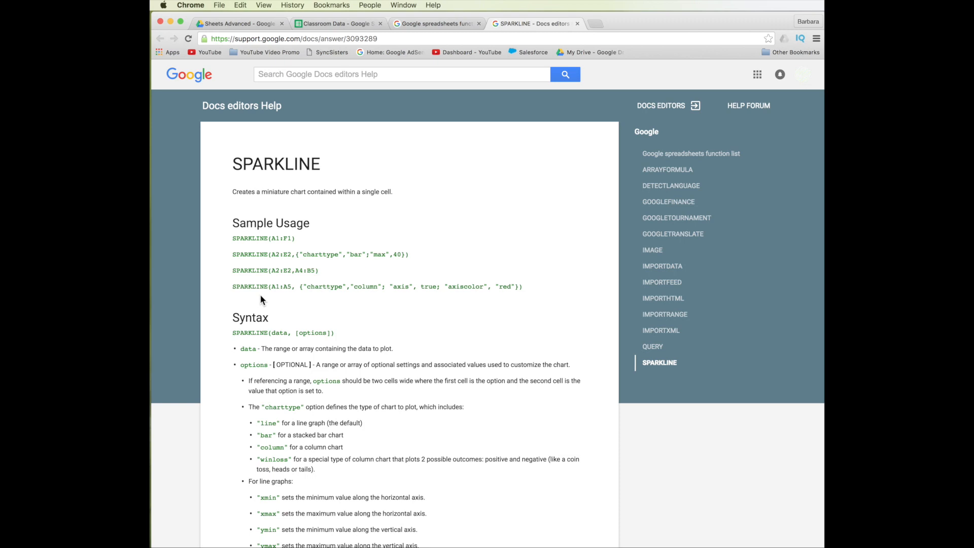
scroll(461, 331, "down", 5)
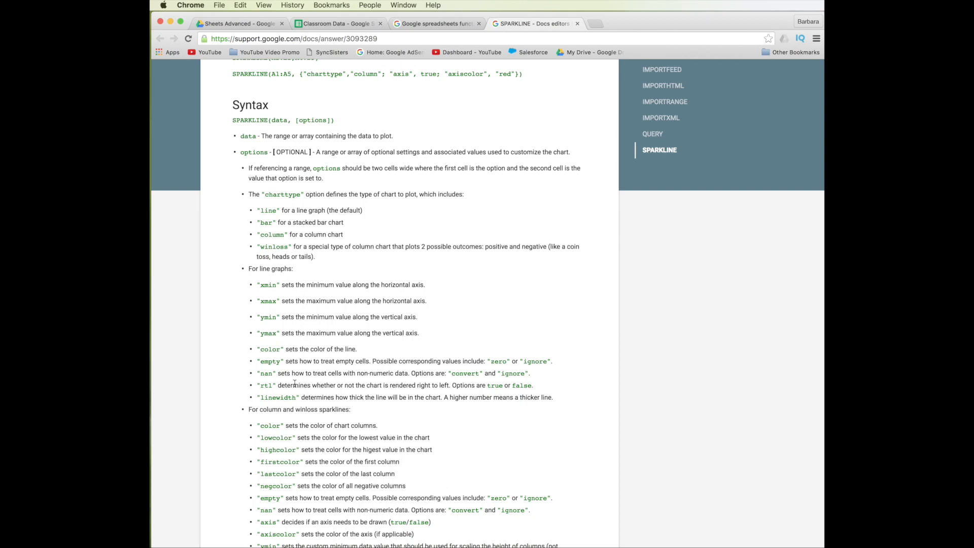
scroll(295, 384, "down", 4)
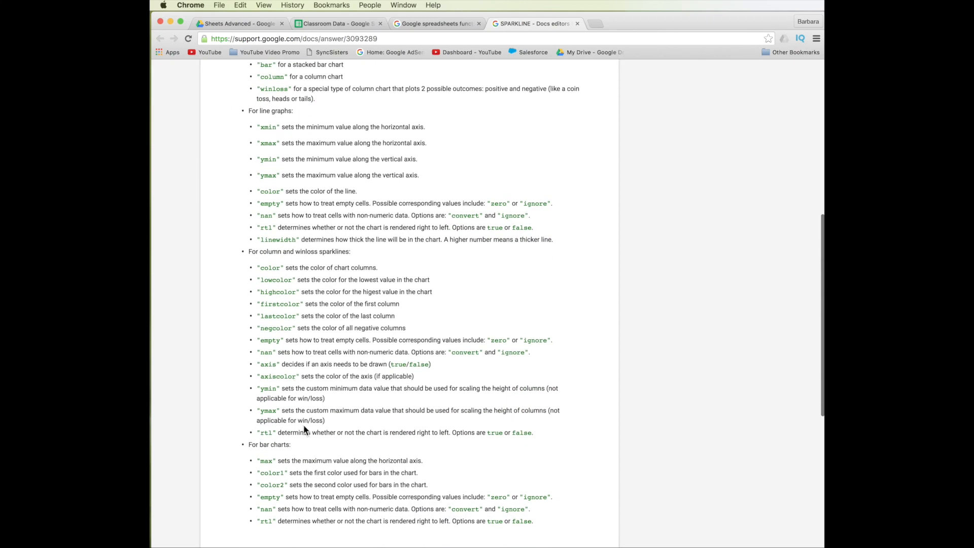
scroll(460, 373, "down", 4)
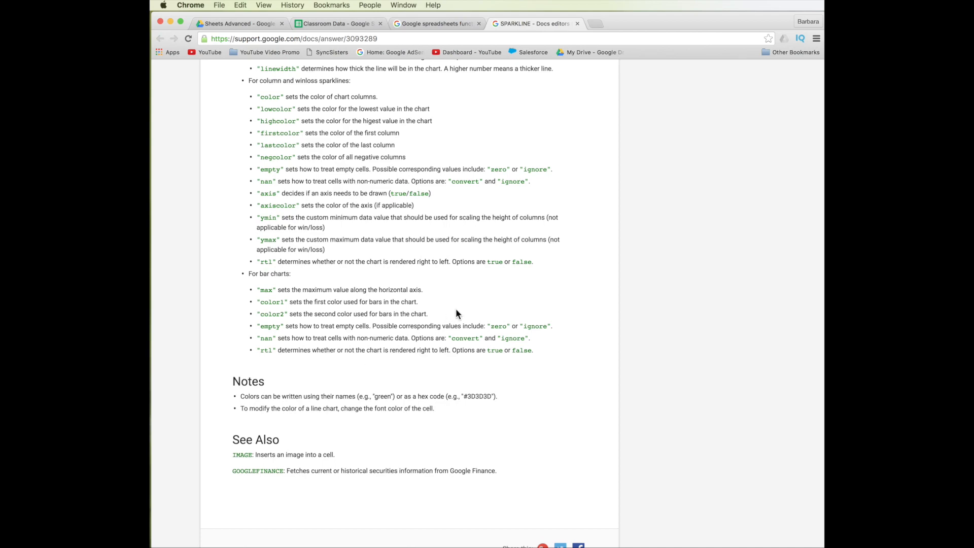
scroll(456, 311, "up", 12)
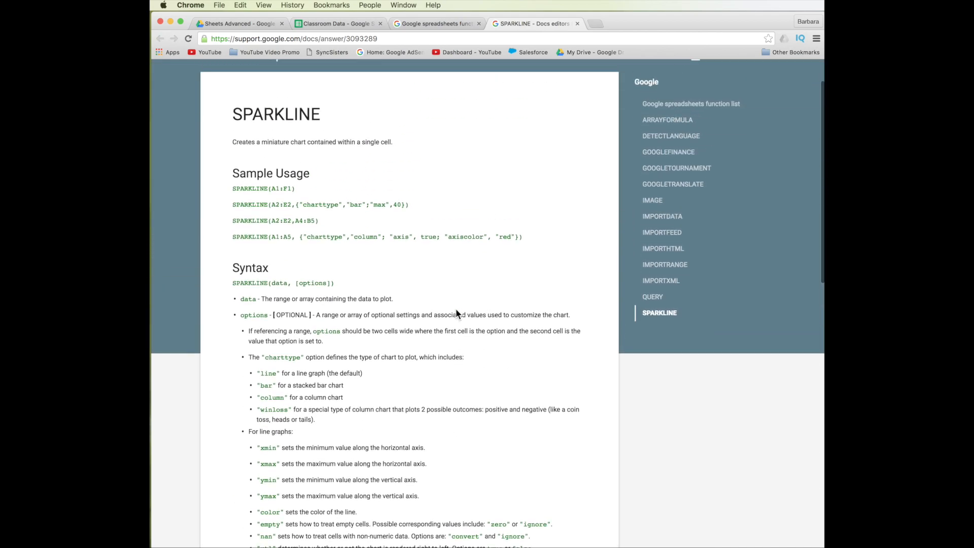